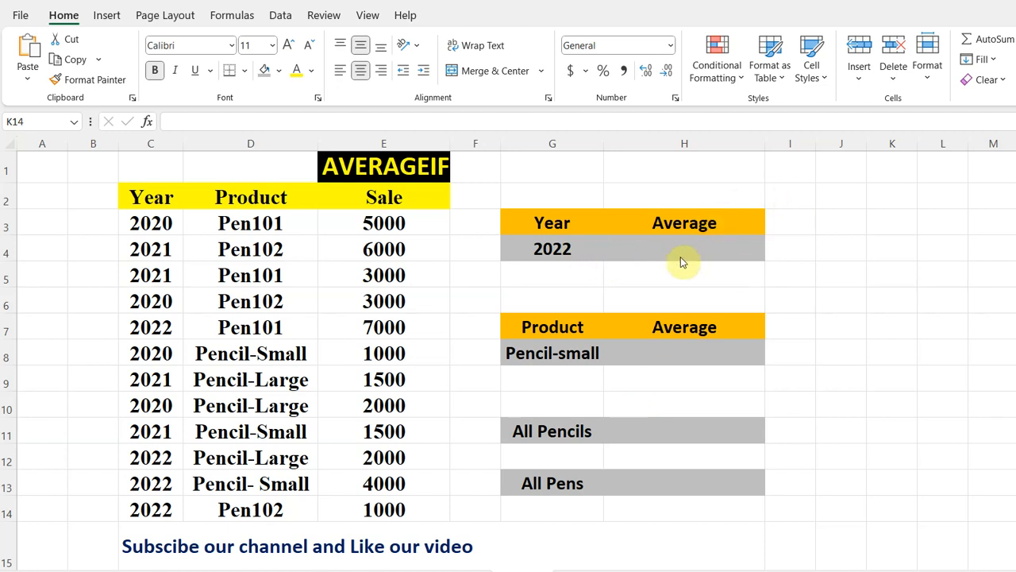
Enter =AVERAGEIF(C3:C14,G4,E3:E14) in H4 to average the sales for the year in G4.
left_click(652, 244)
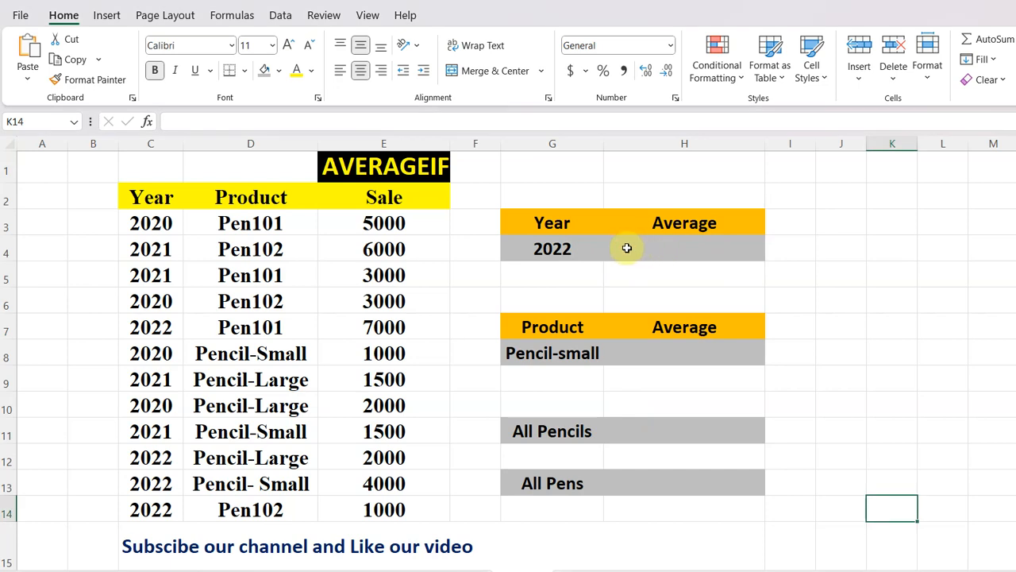
double_click(627, 248)
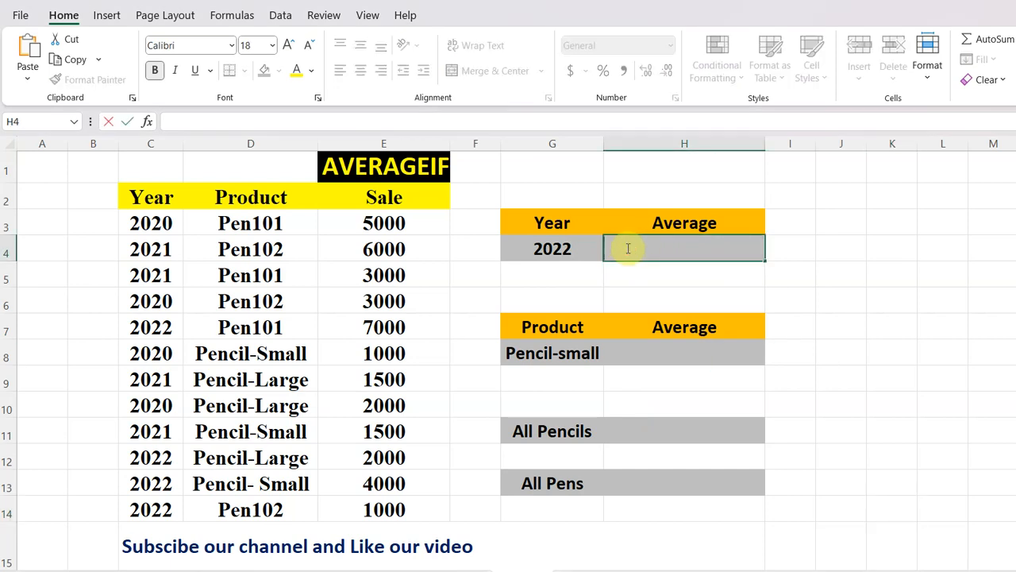
type("=")
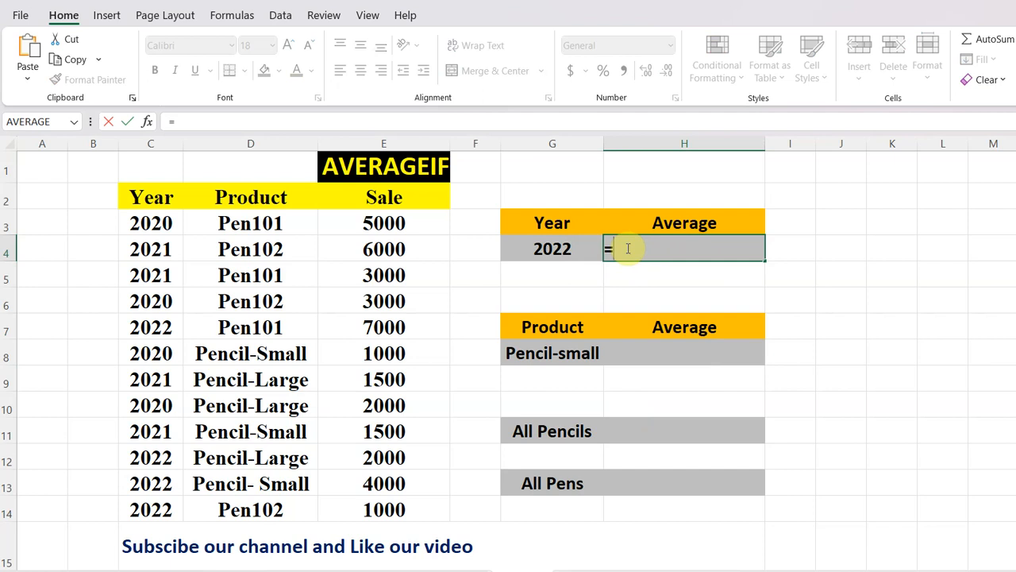
type("avera")
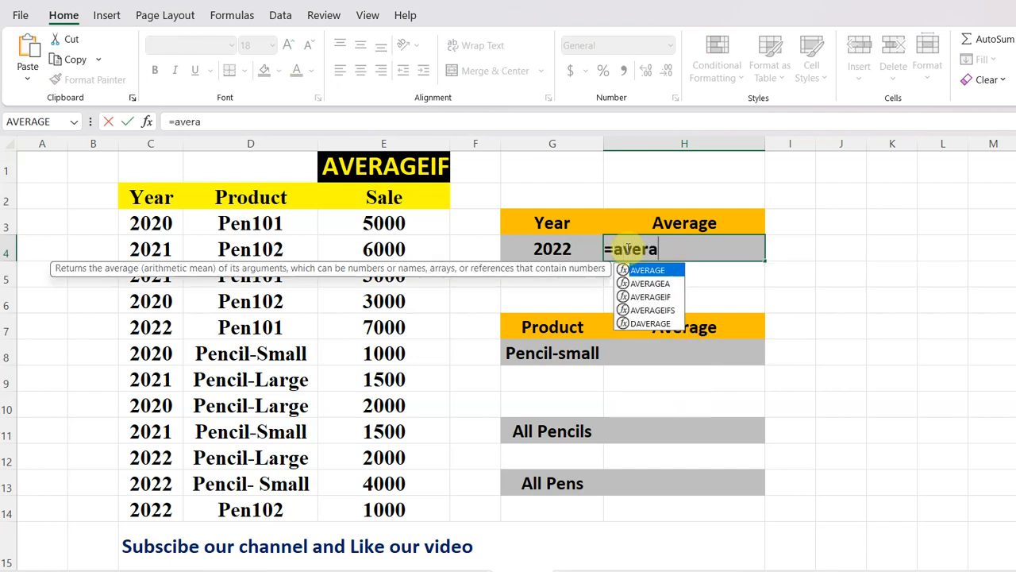
type("geif")
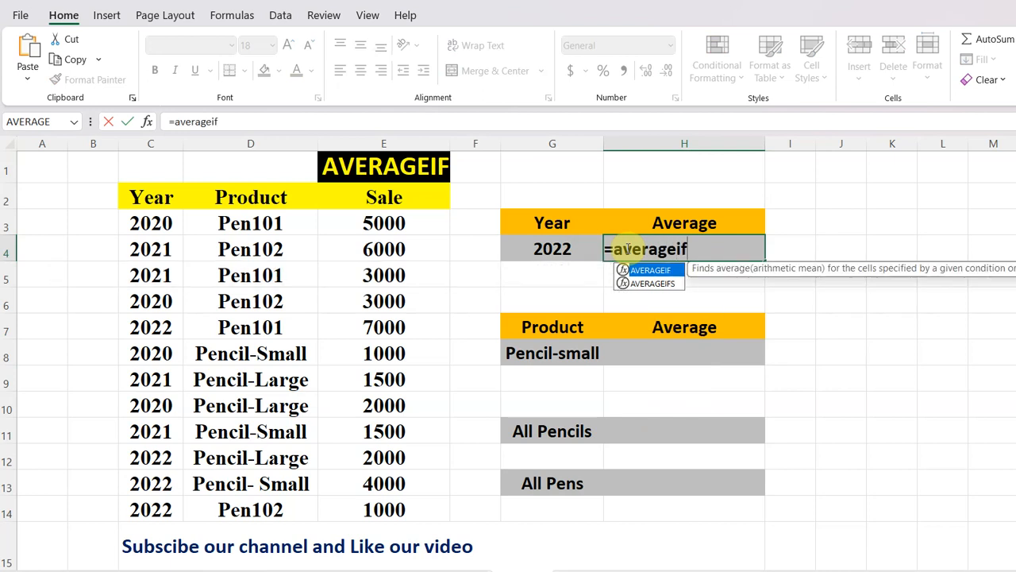
type("(")
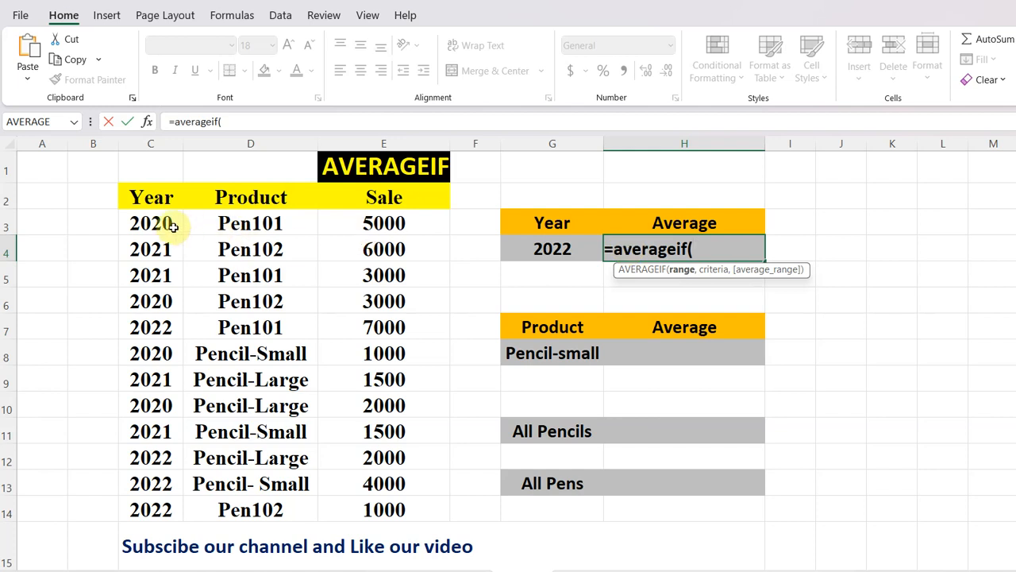
left_click_drag(170, 225, 181, 508)
type(",")
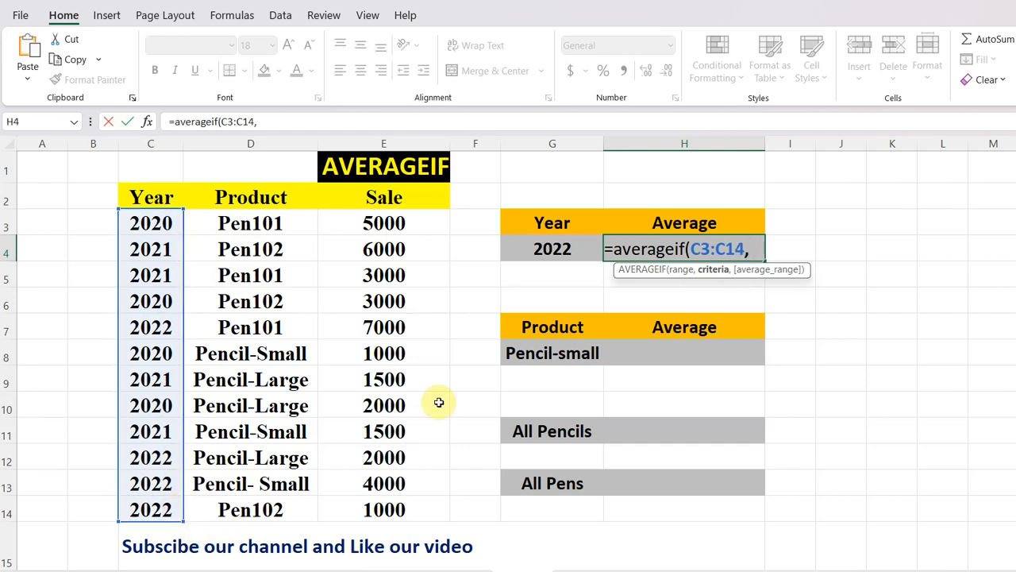
left_click(558, 251)
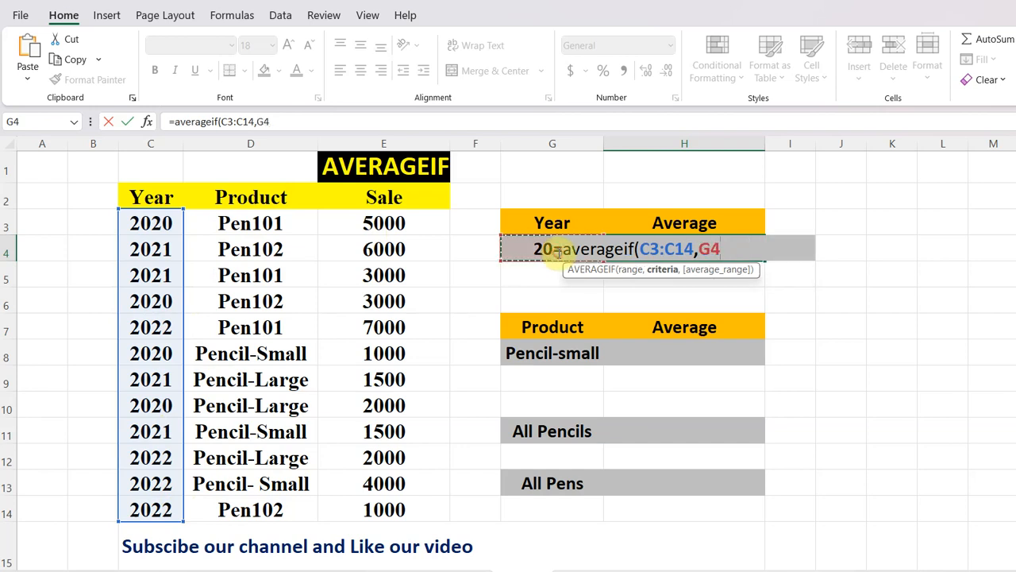
type(",")
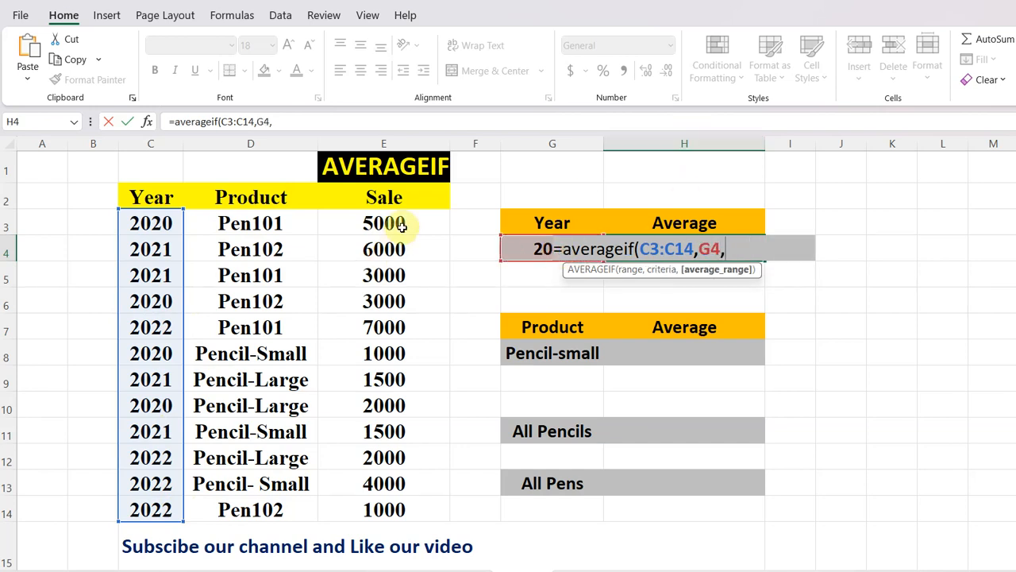
left_click_drag(401, 223, 413, 495)
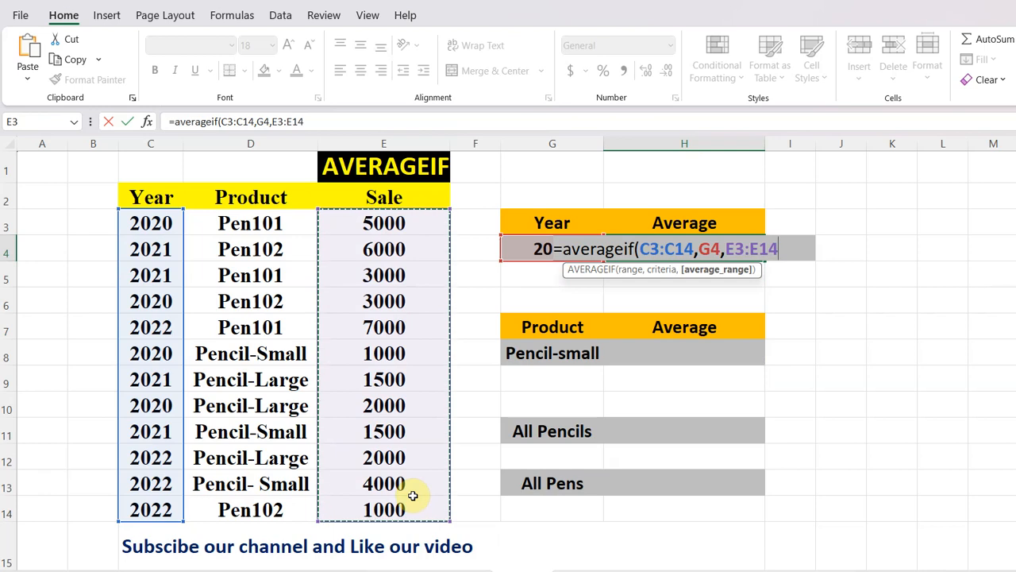
type(")")
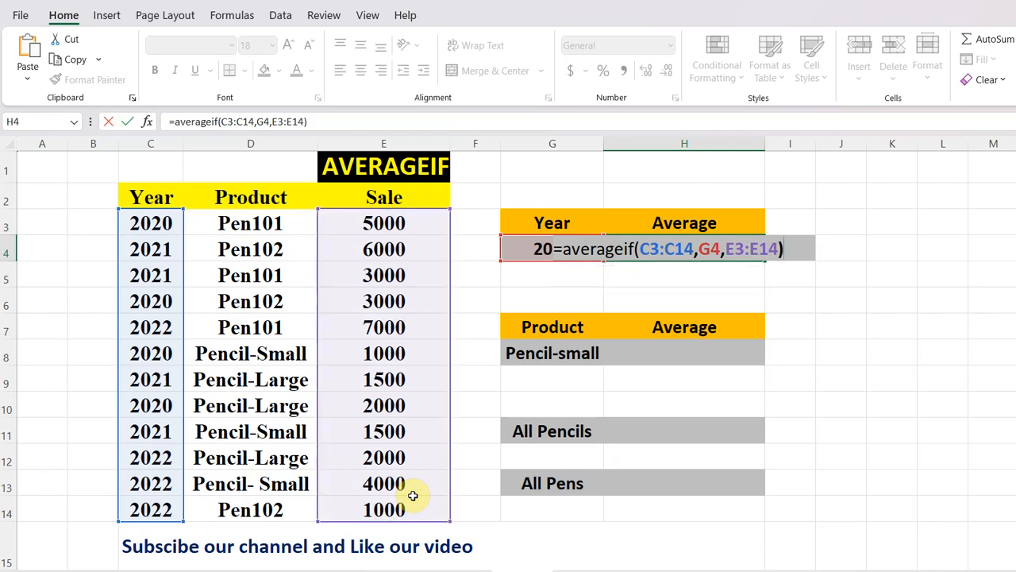
key("Return")
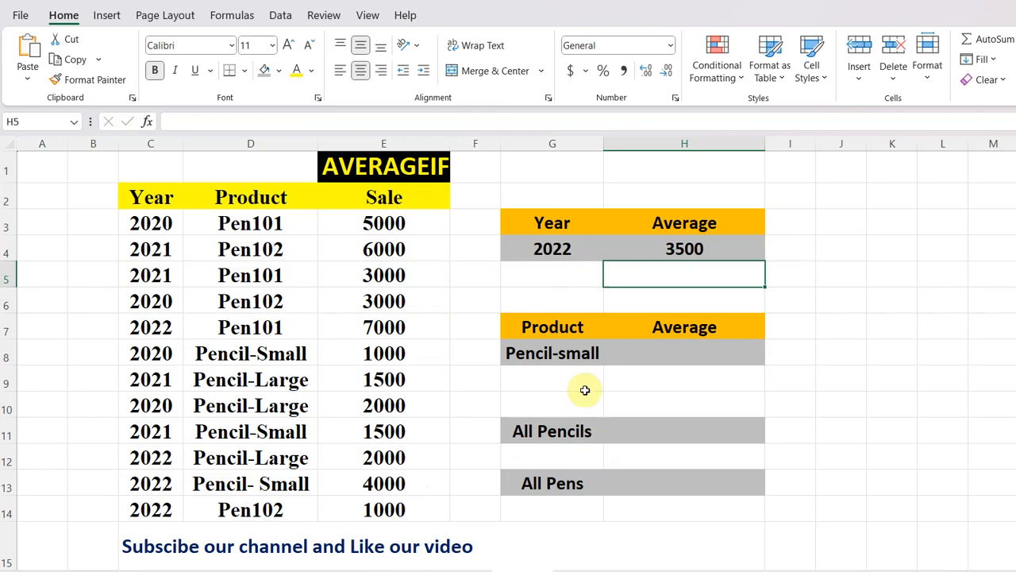
Change the year criterion in G4 to 2021.
left_click(576, 248)
double_click(576, 248)
key("BackSpace")
type("1")
left_click(560, 283)
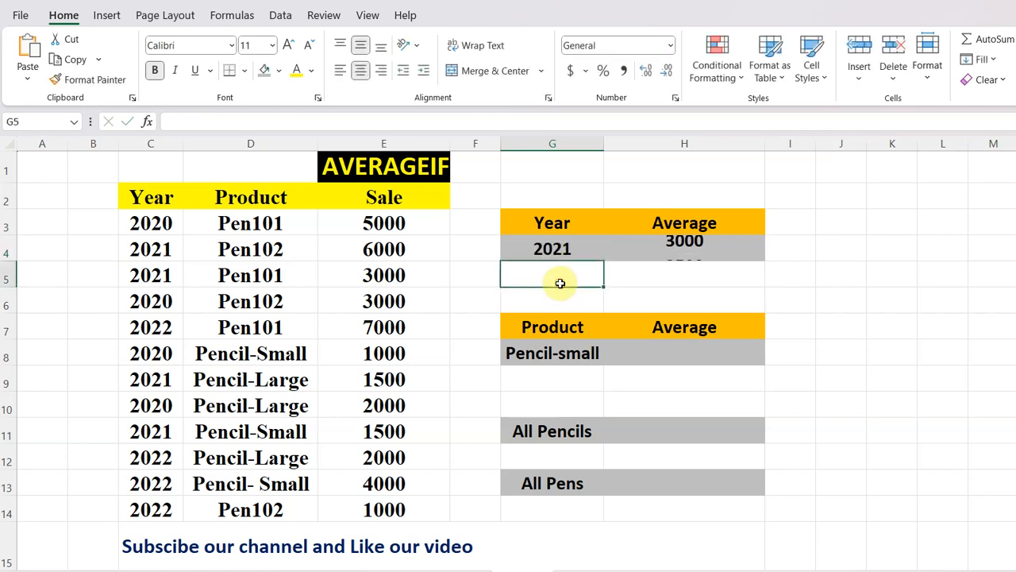
Set the year criterion in G4 to 2020.
left_click(581, 245)
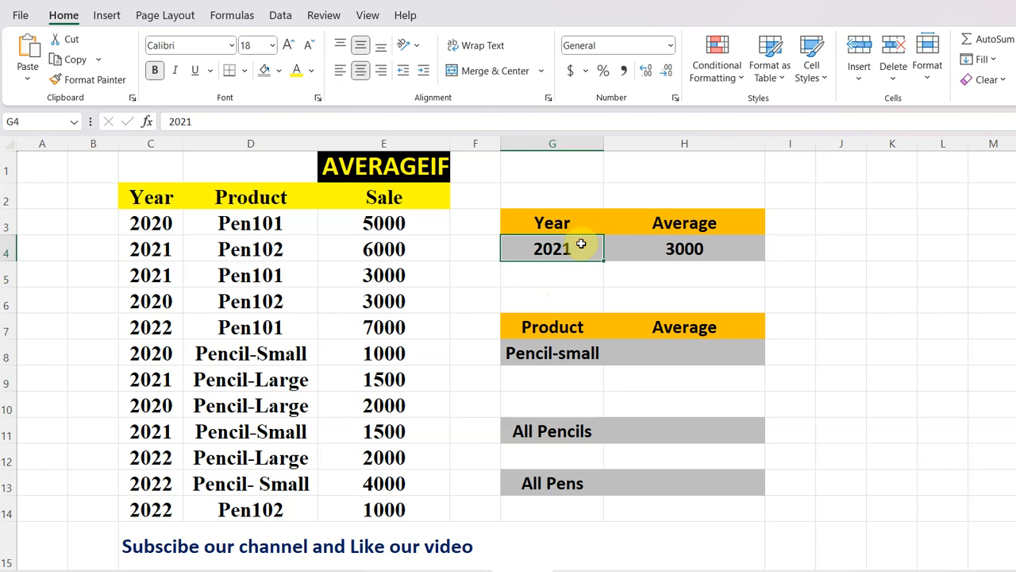
double_click(580, 244)
key("BackSpace")
type("0")
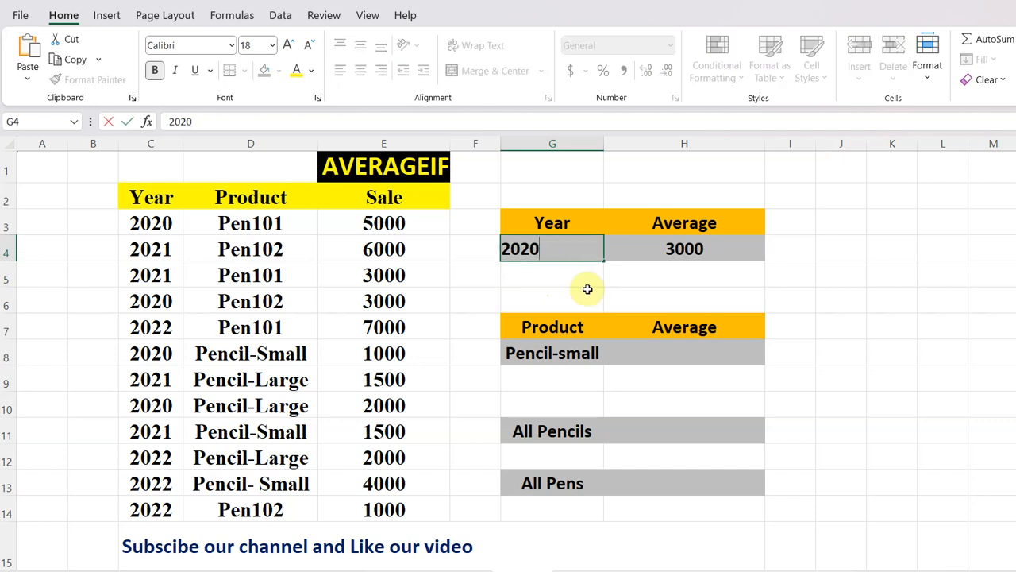
left_click(581, 277)
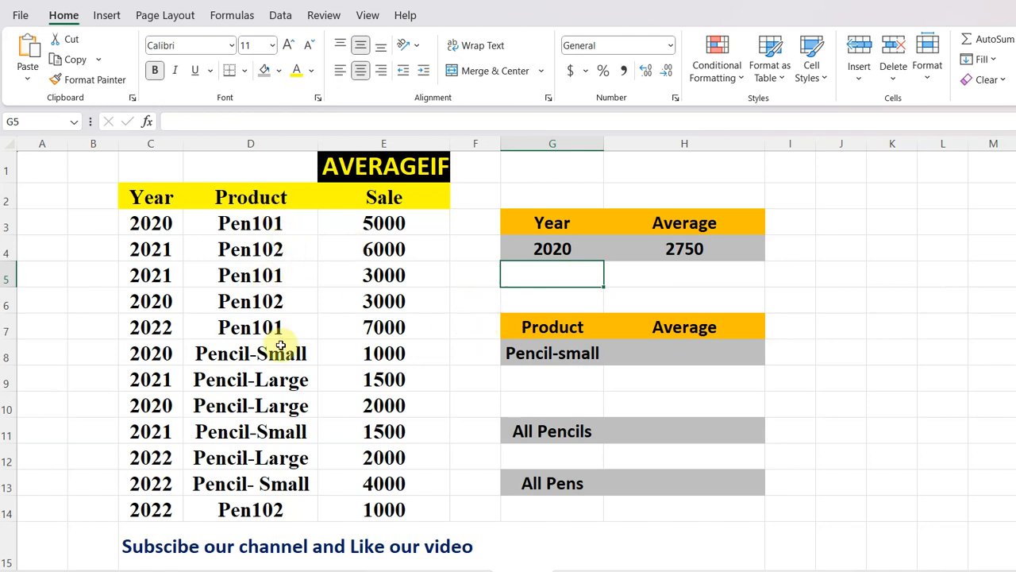
Enter =AVERAGEIF(D3:D14,G8,E3:E14) in H8 to average the sales for the product in G8.
double_click(682, 353)
type("=")
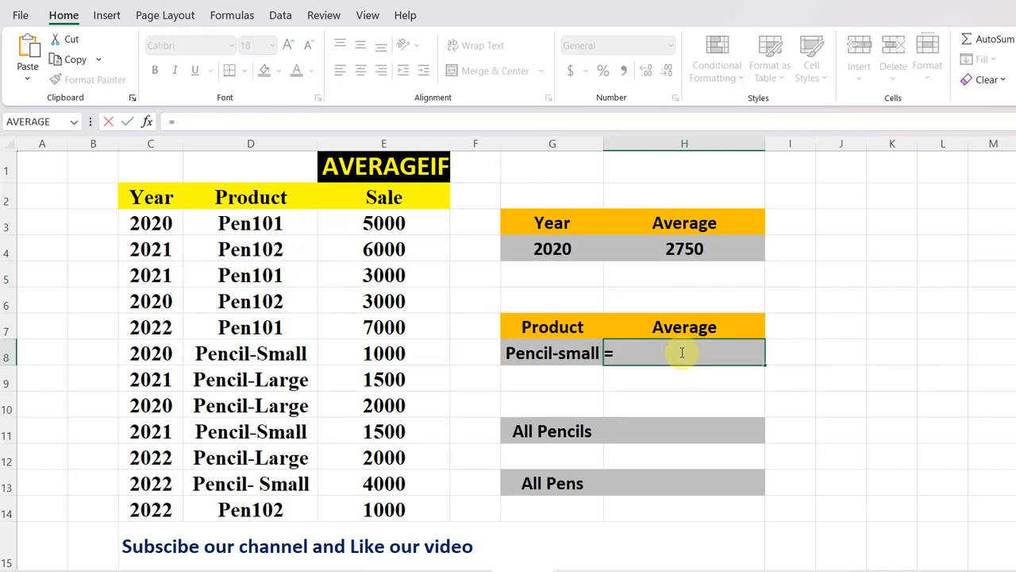
type("a")
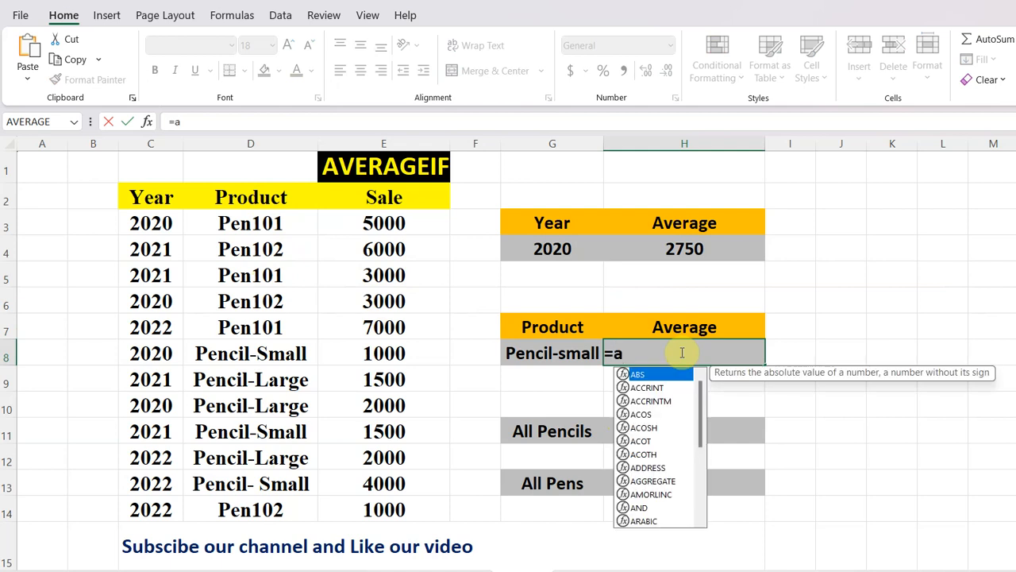
type("ve")
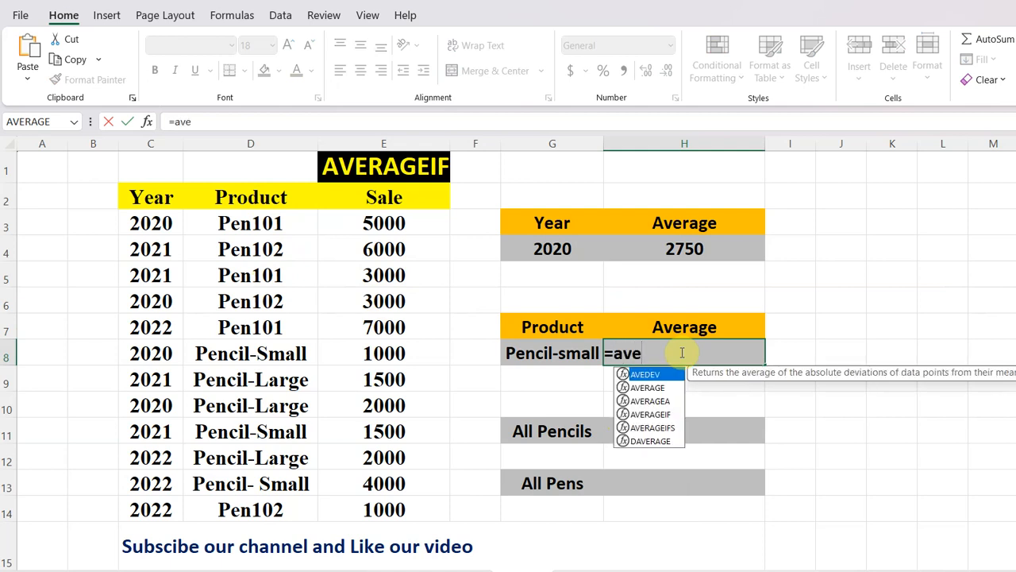
type("ragei")
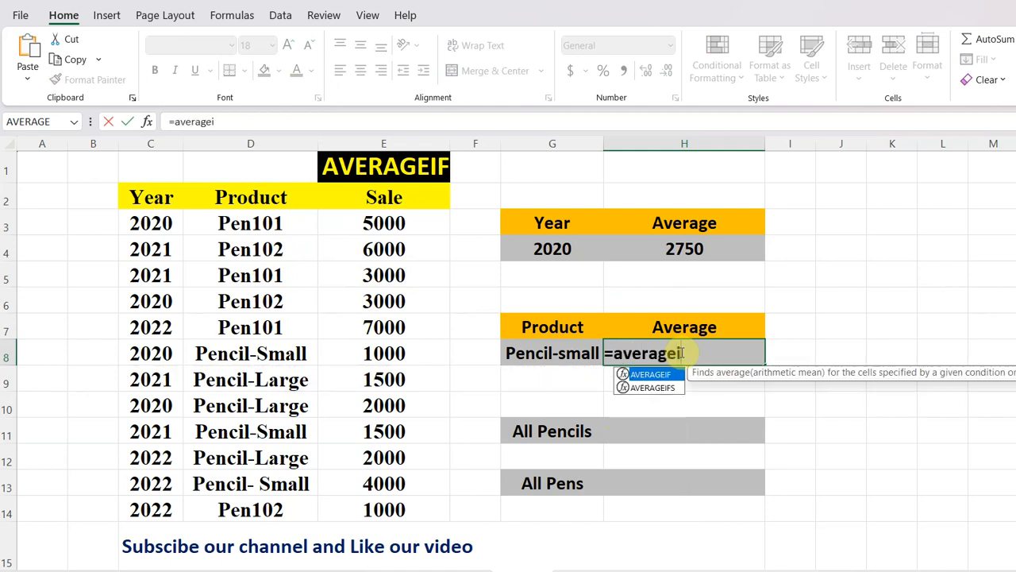
type("f(")
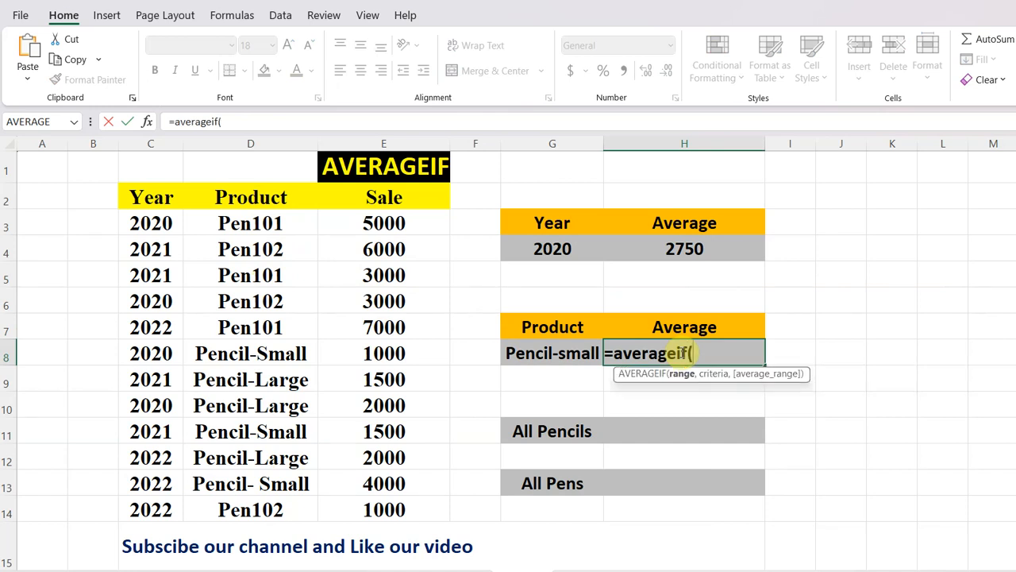
left_click(292, 221)
left_click_drag(291, 222, 307, 512)
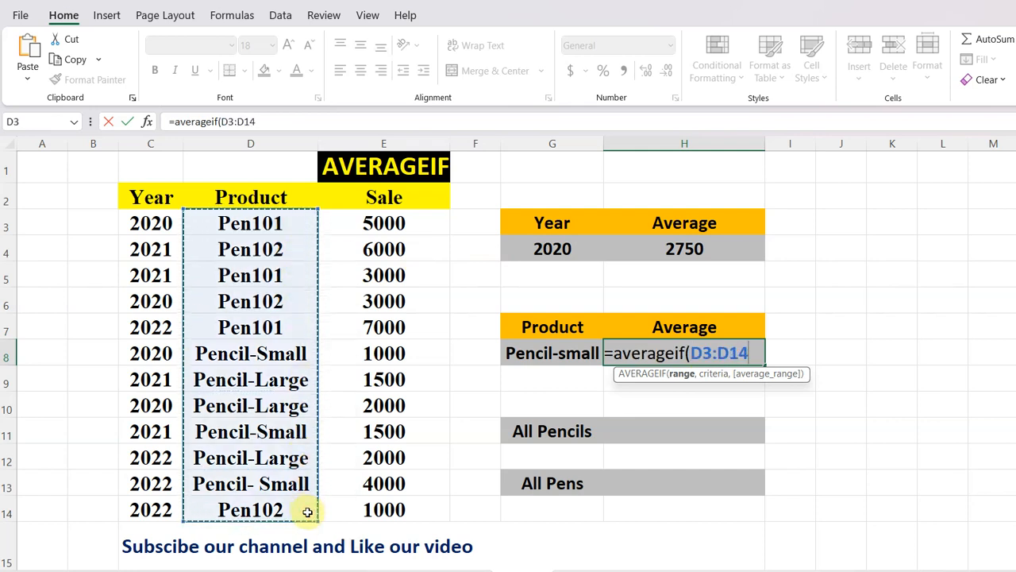
type(",")
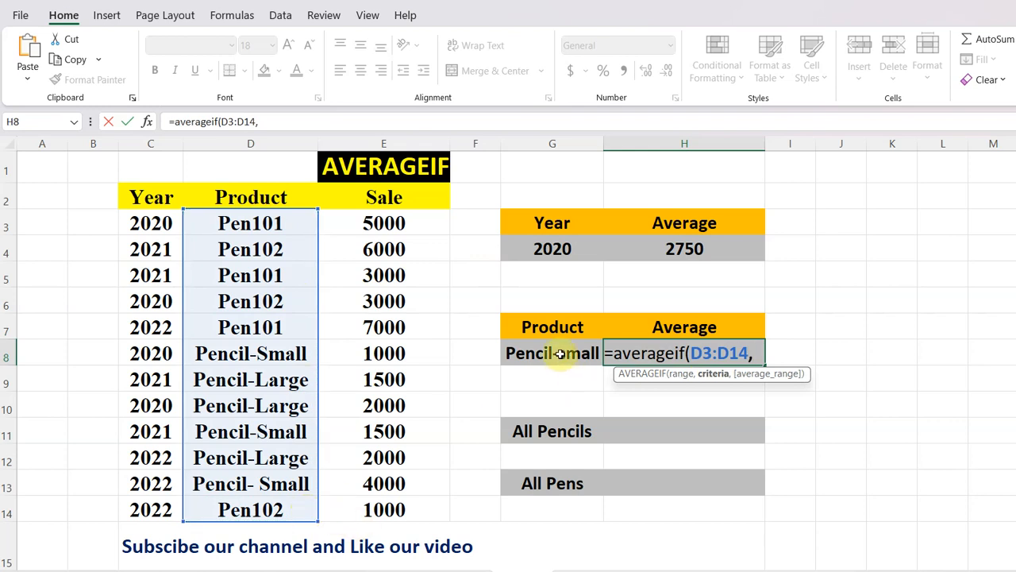
left_click(560, 353)
type(",")
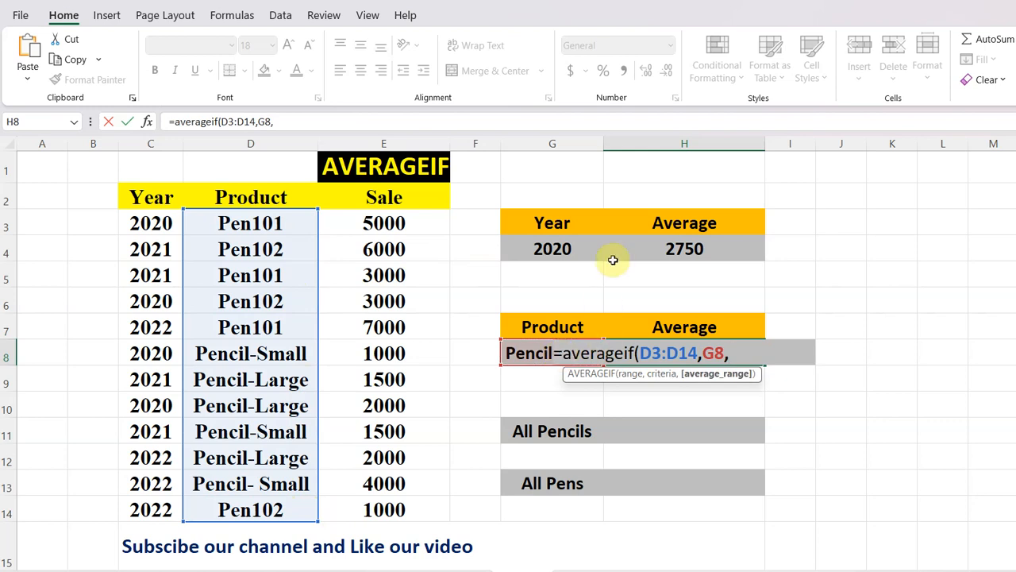
left_click_drag(410, 217, 417, 520)
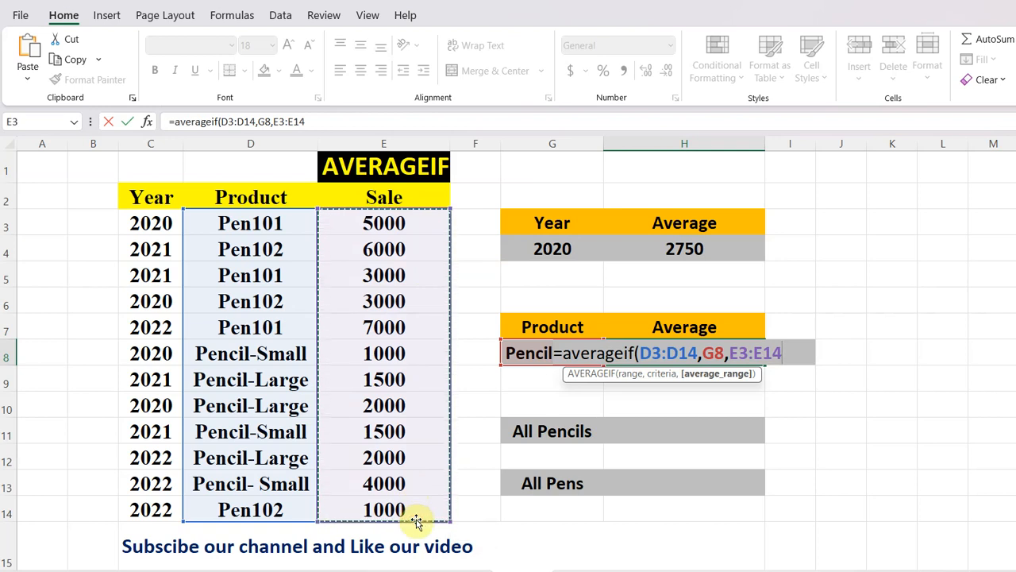
type(")")
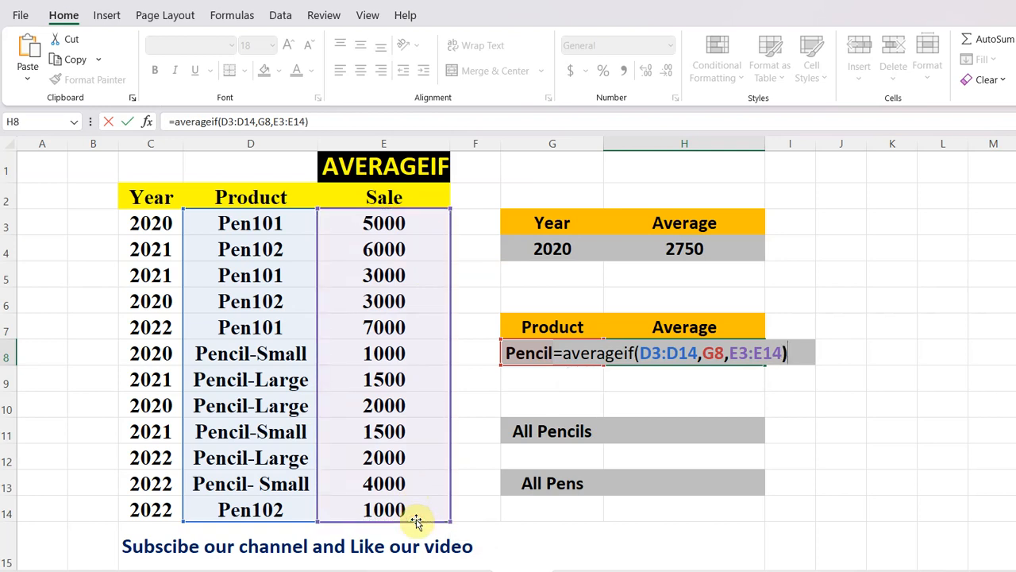
key("Return")
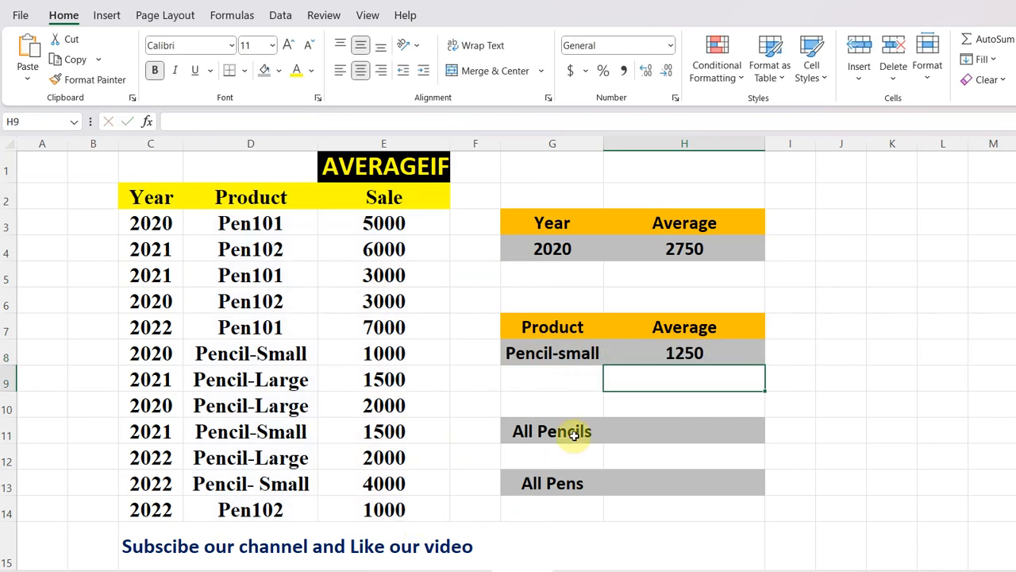
Replace the product criterion in G8 with Pen101.
left_click(593, 356)
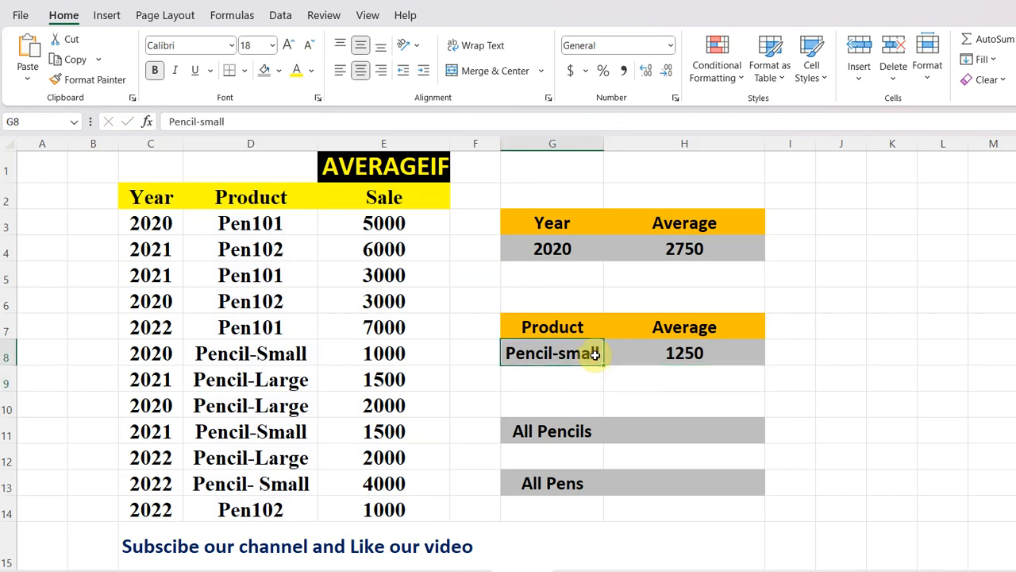
type("P")
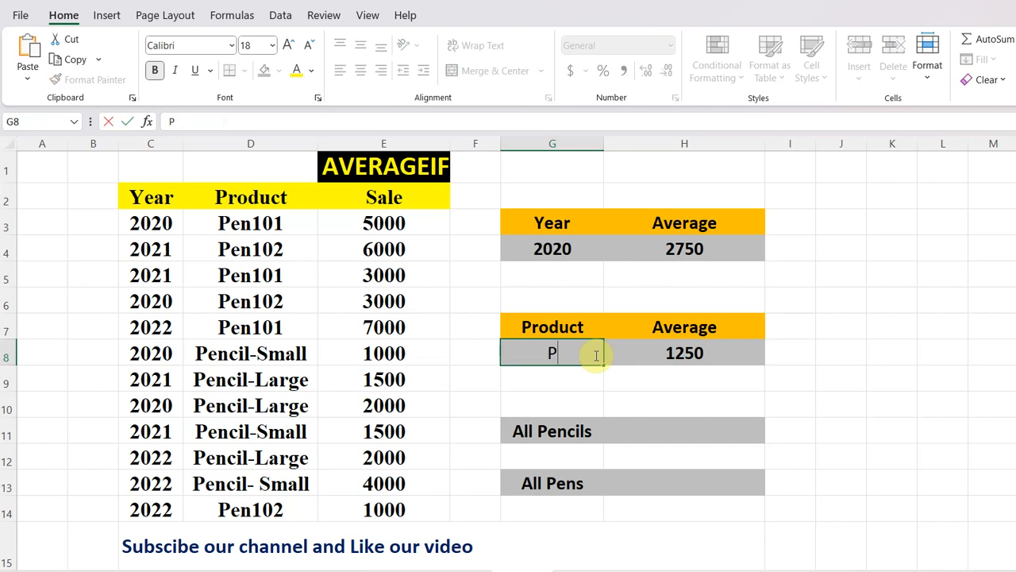
type("en101")
left_click(613, 378)
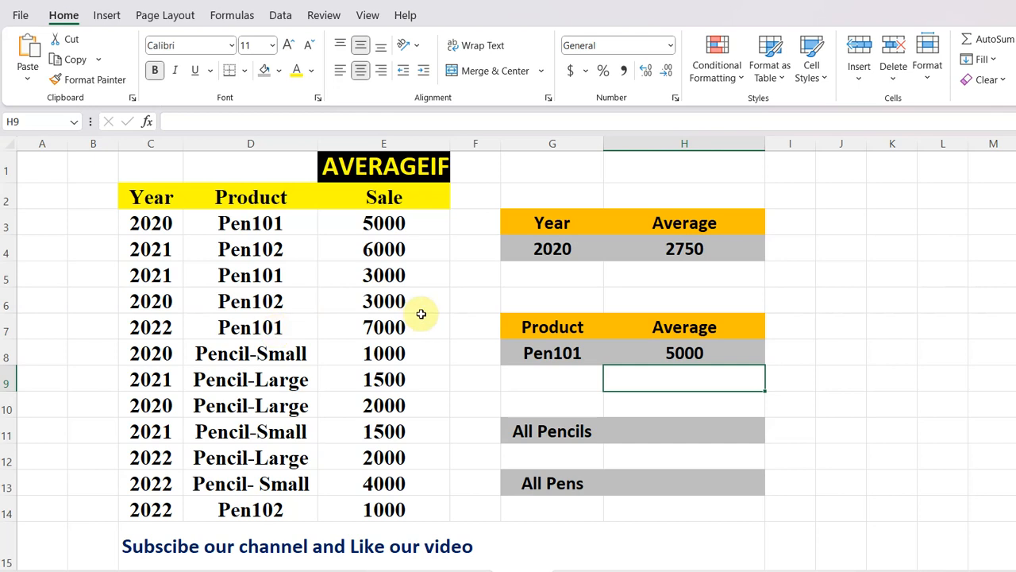
left_click(395, 326)
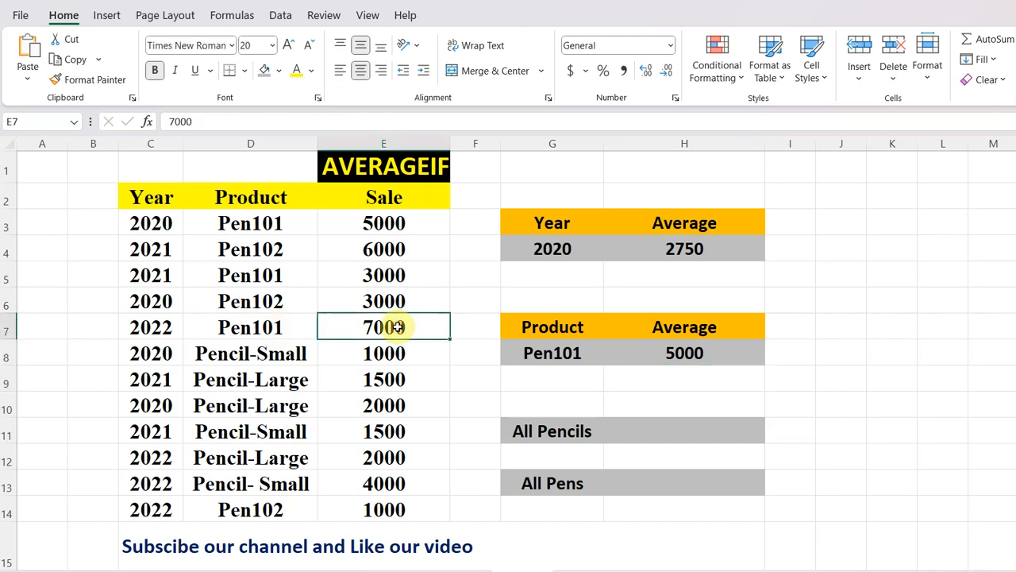
left_click(396, 275)
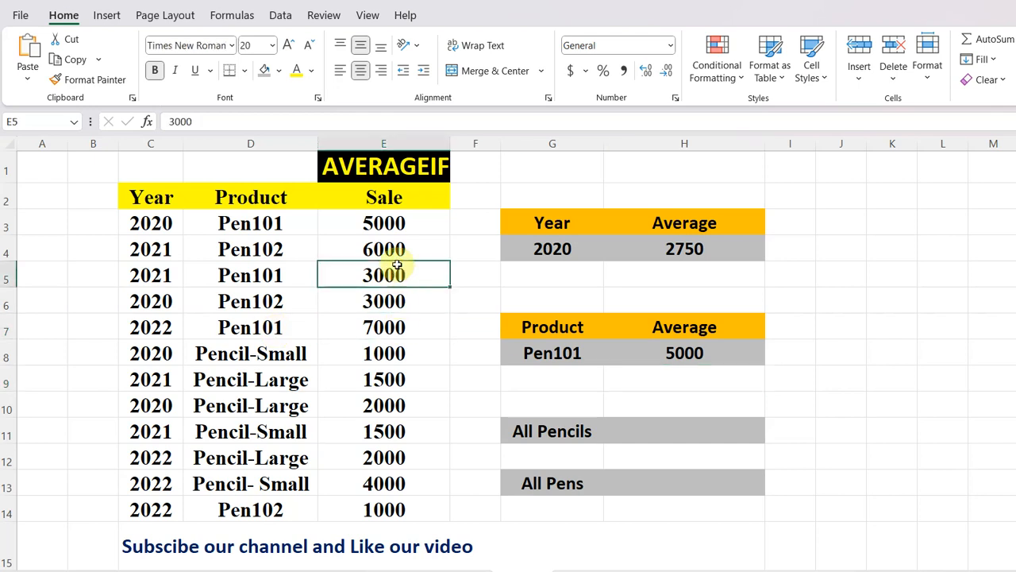
left_click(396, 224)
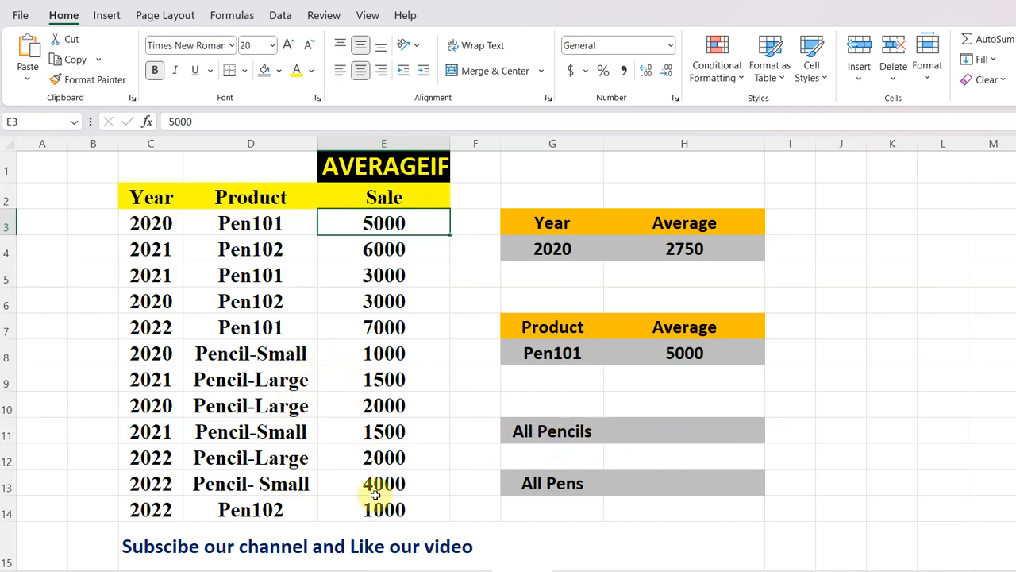
Enter =AVERAGEIF(D3:D13,"*Pencil*",E3:E14) in H11 to average the sales of all pencil products.
left_click(664, 435)
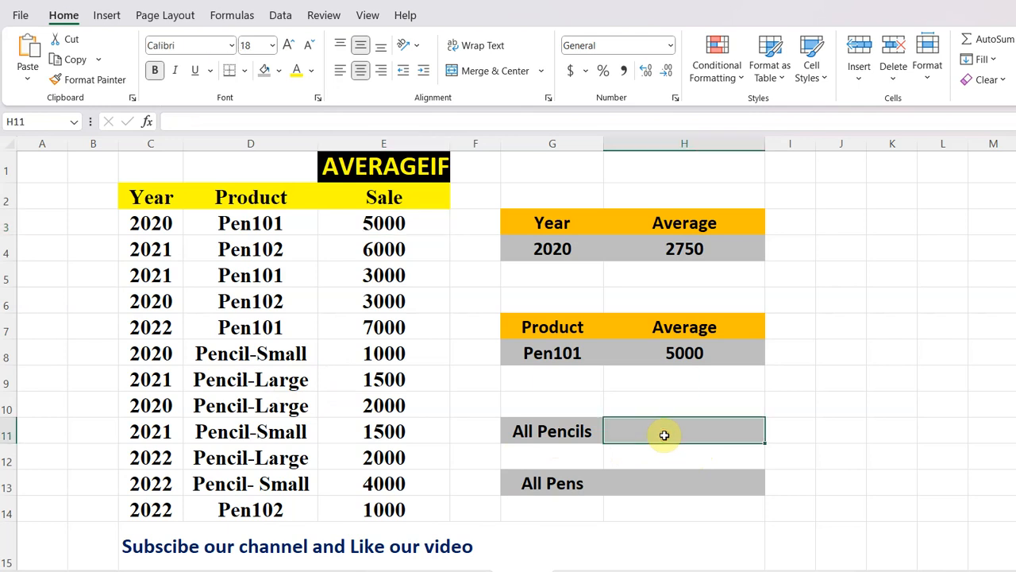
type("=")
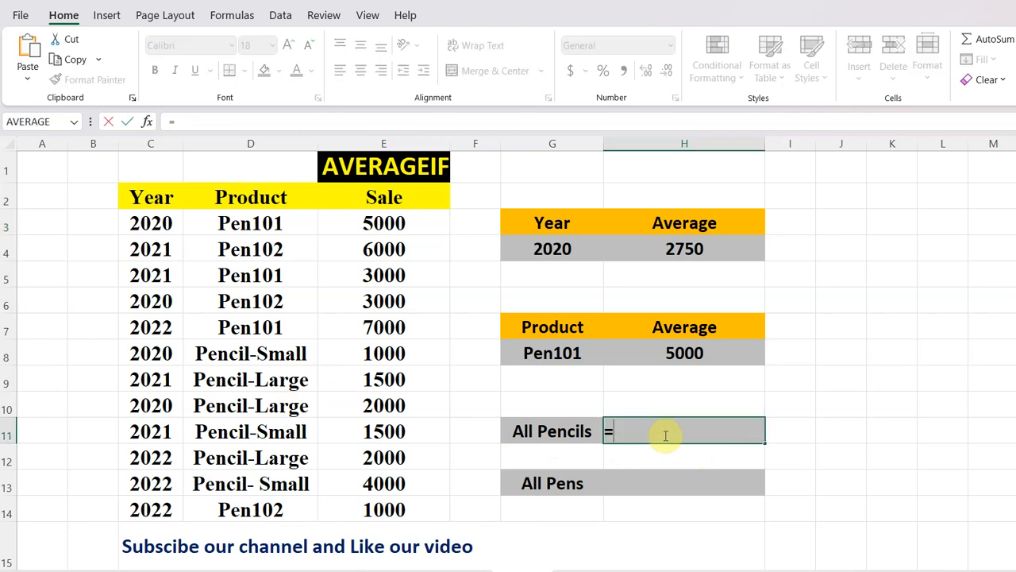
type("avera")
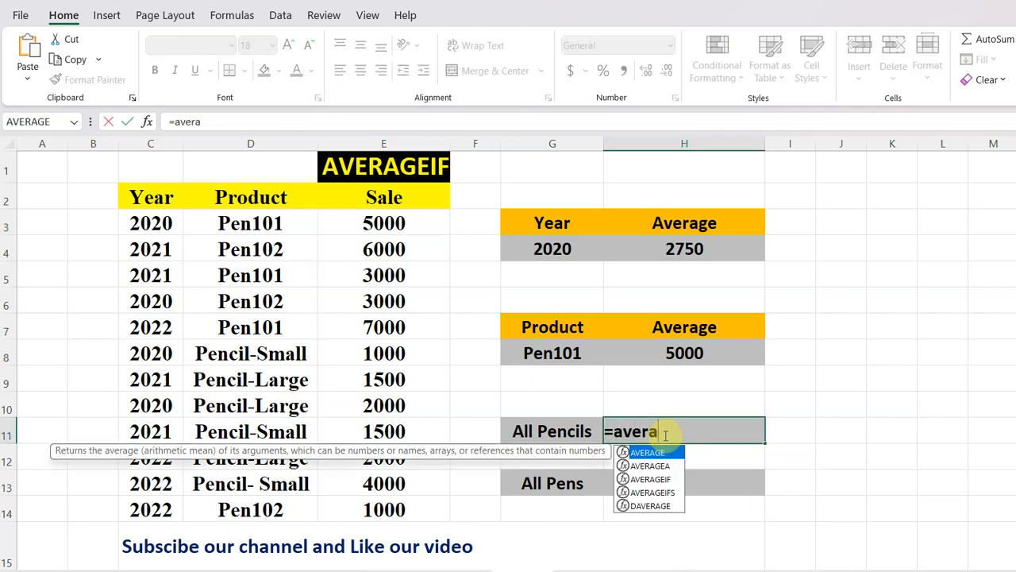
type("geif")
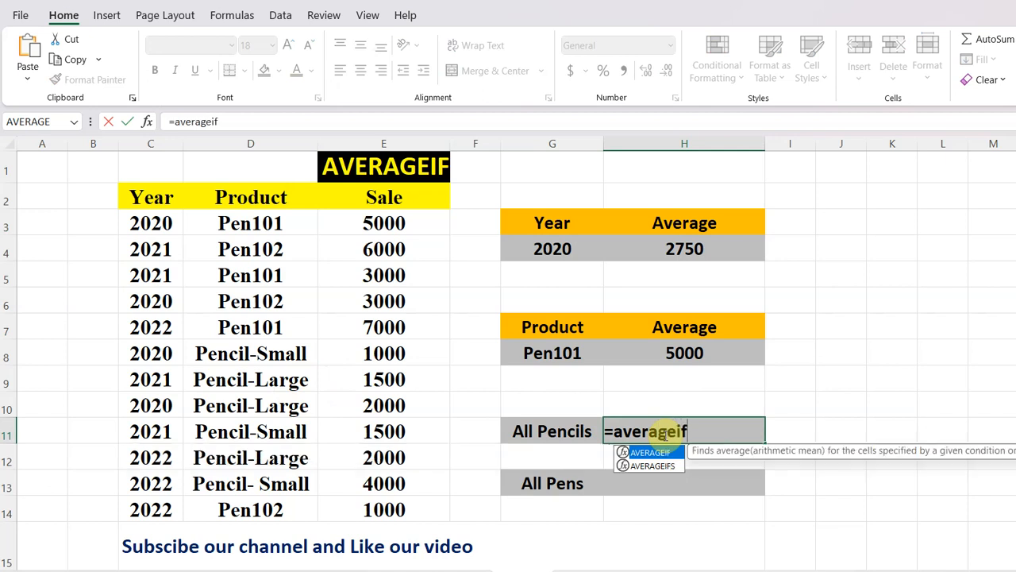
type("(")
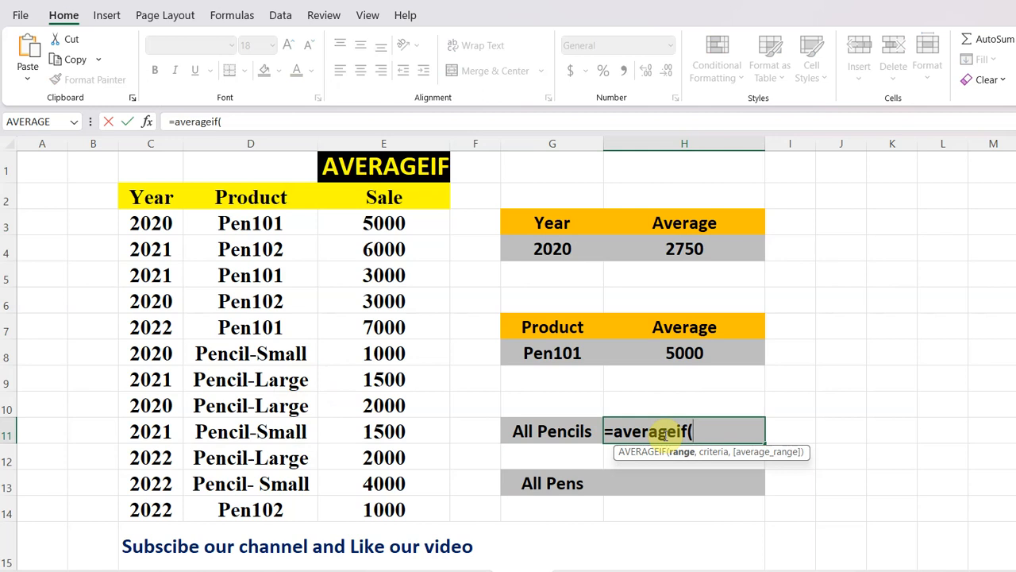
left_click_drag(269, 223, 293, 490)
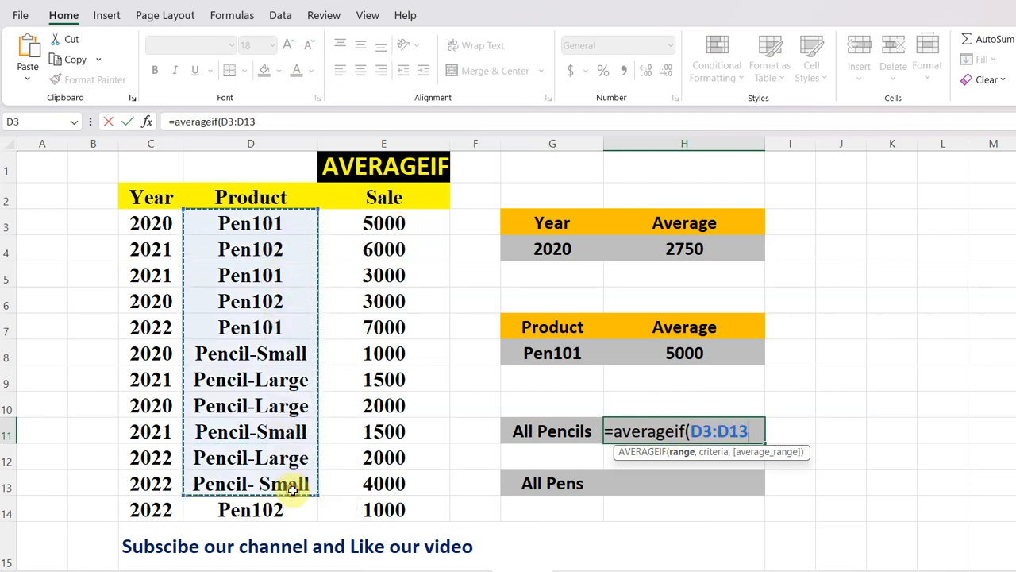
type(",")
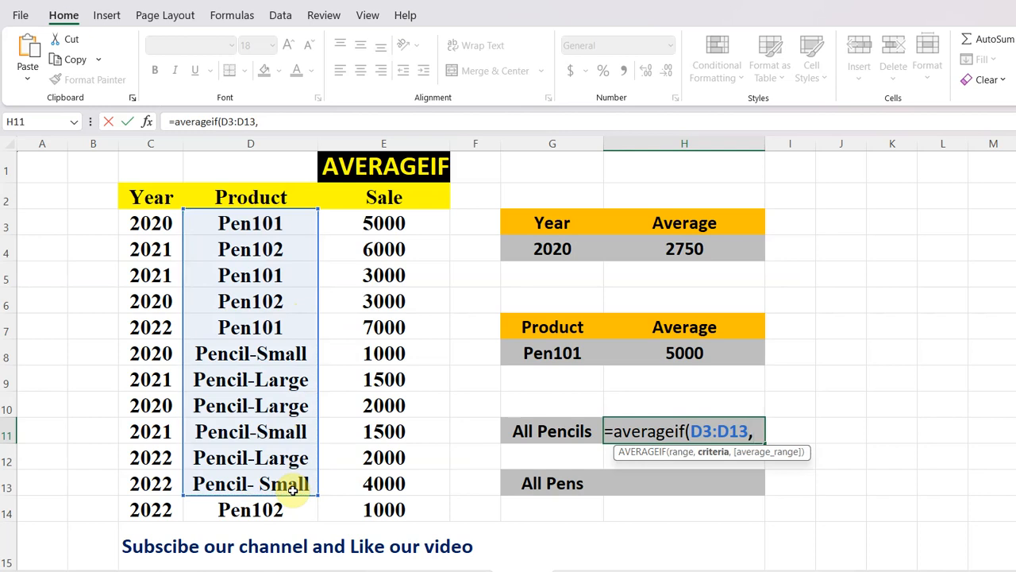
type("\"*")
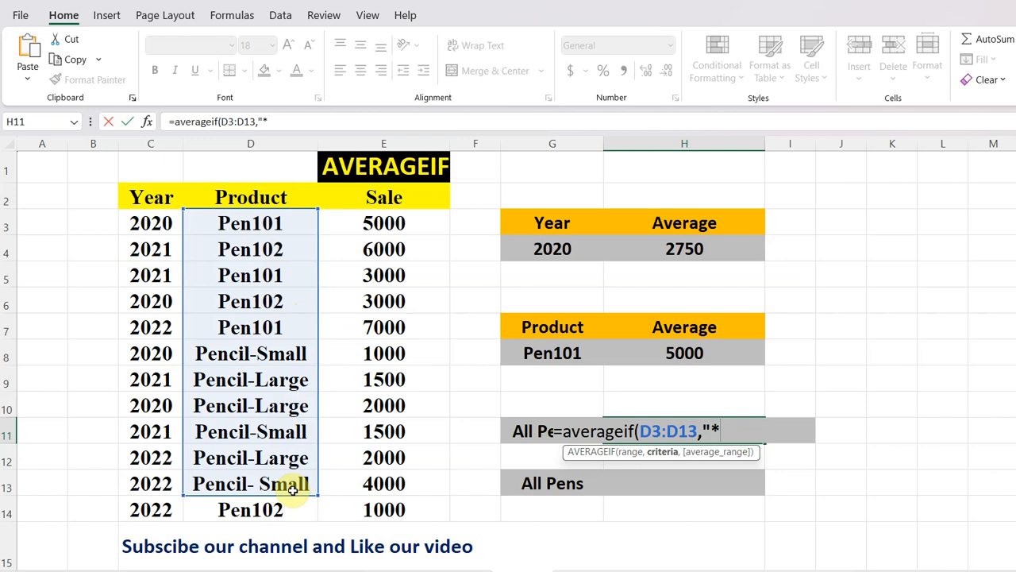
type("Pencil*")
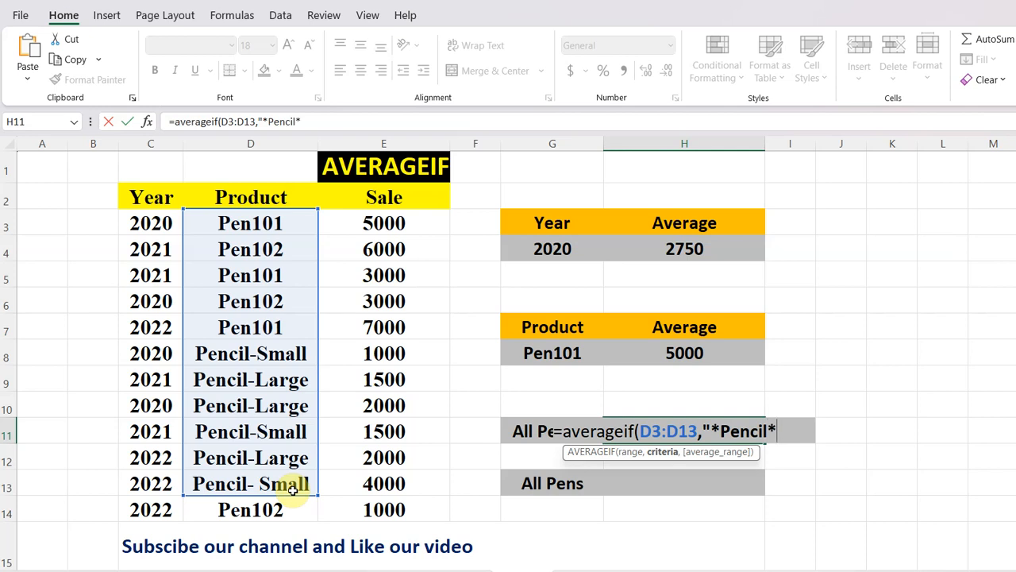
type("\",")
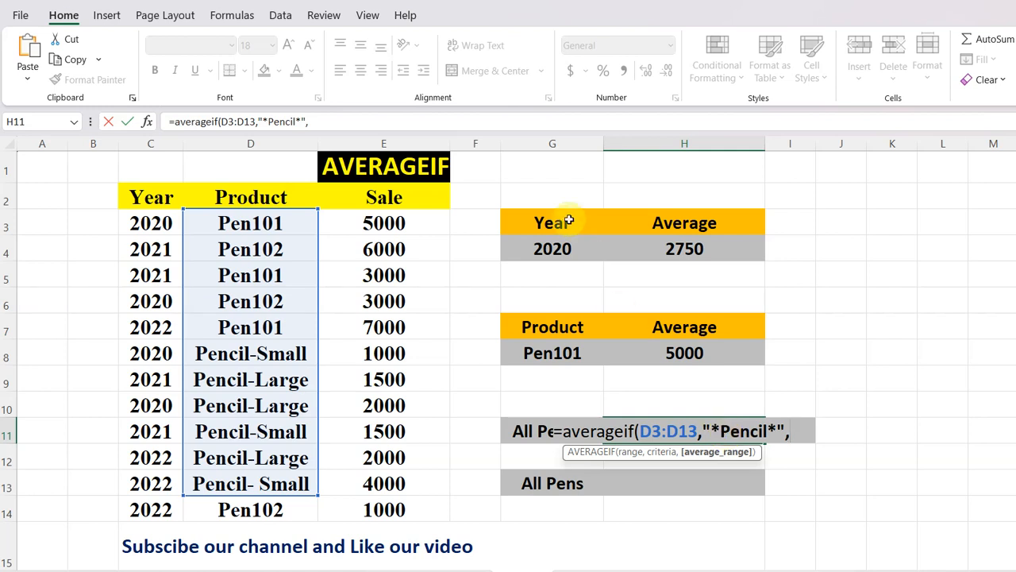
left_click(414, 222)
left_click_drag(416, 239, 419, 509)
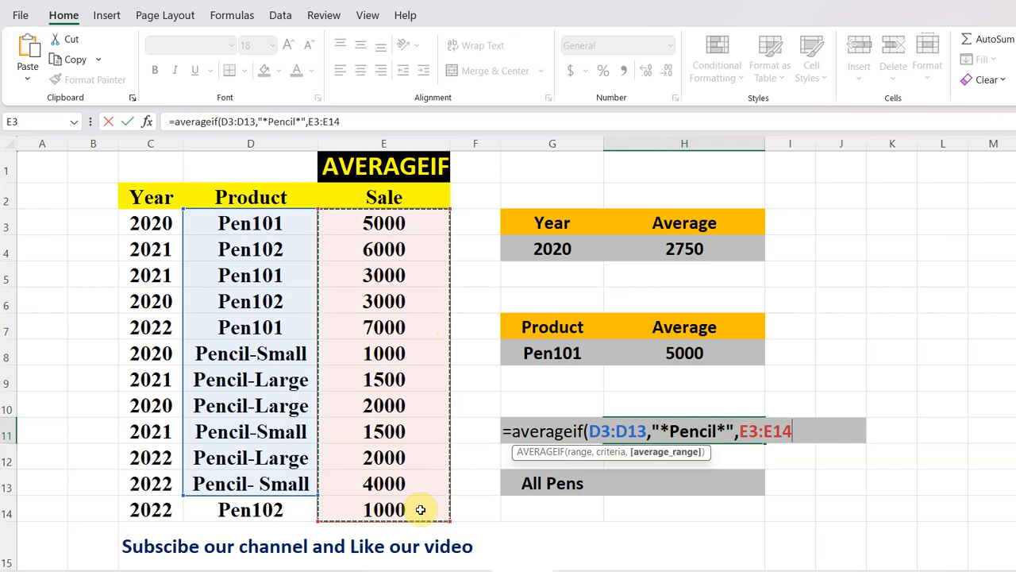
type(")")
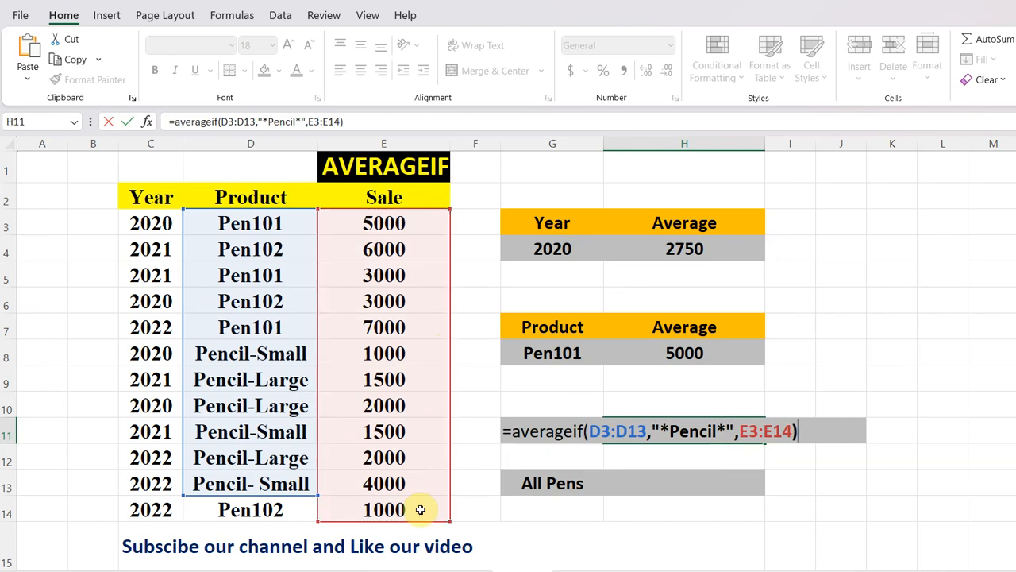
key("Return")
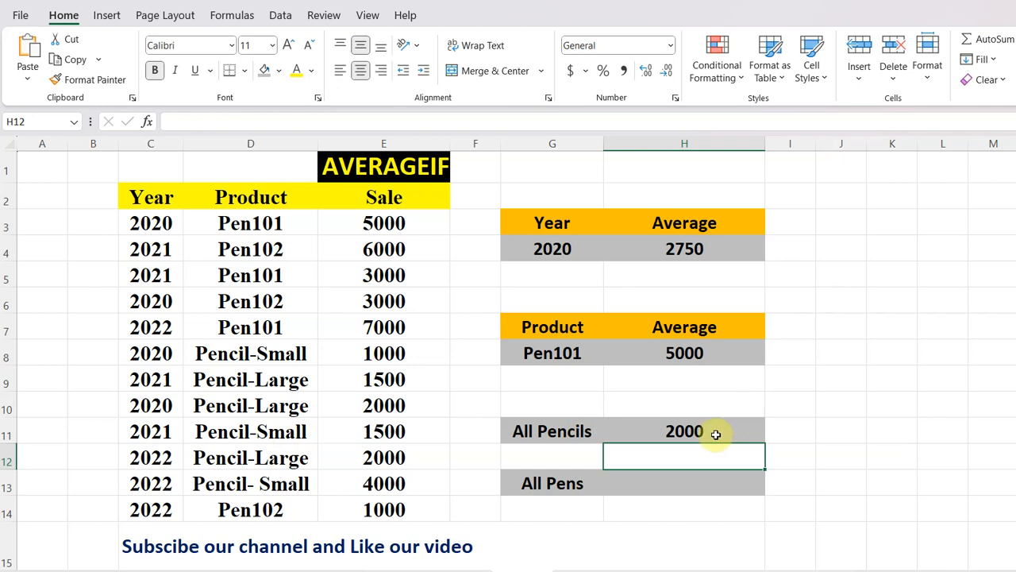
Enter =AVERAGEIF(D3:D14,"*pen1*",E3:E14) in H13 to average the sales of all pen products.
left_click(696, 484)
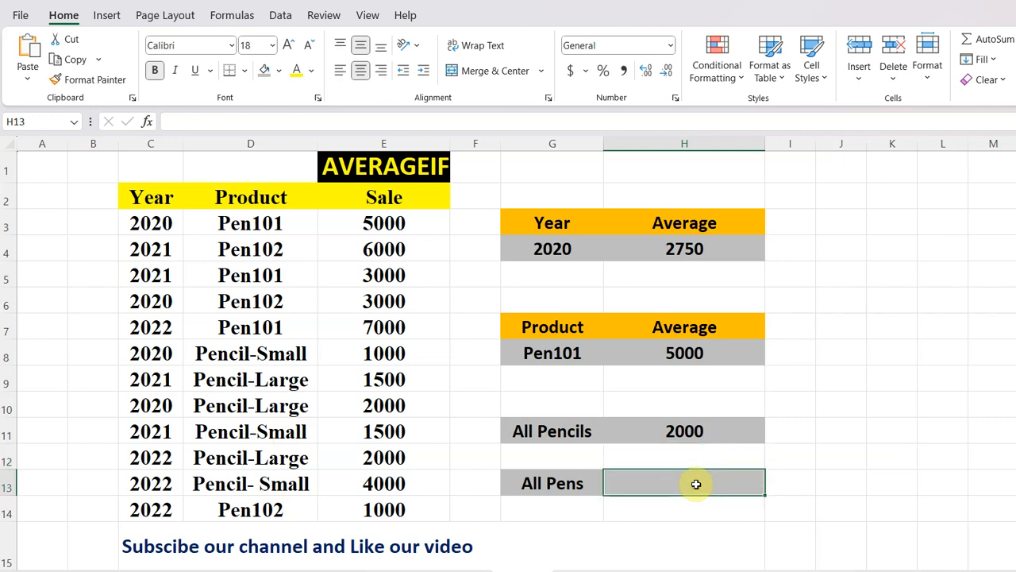
type("=a")
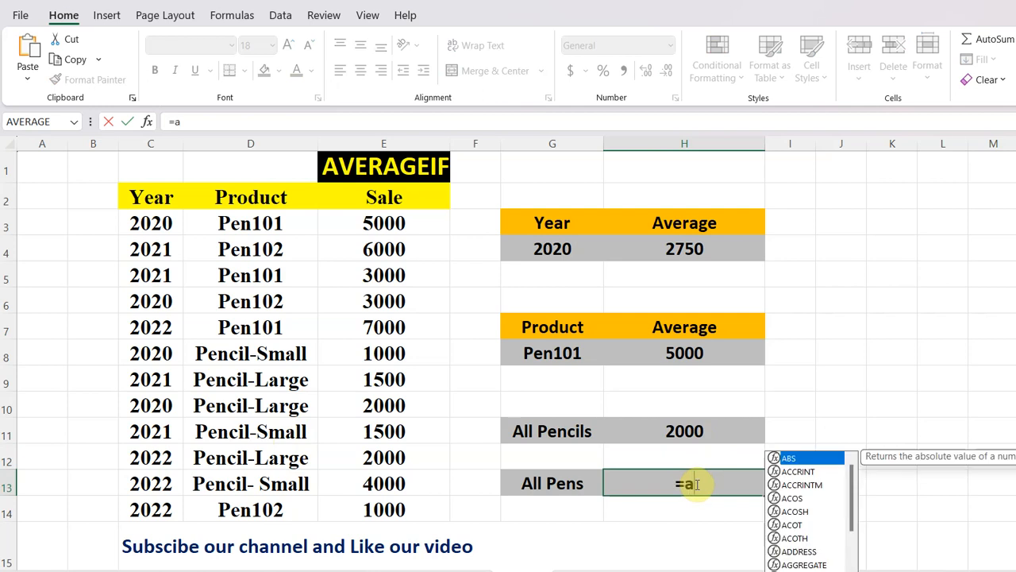
type("vera")
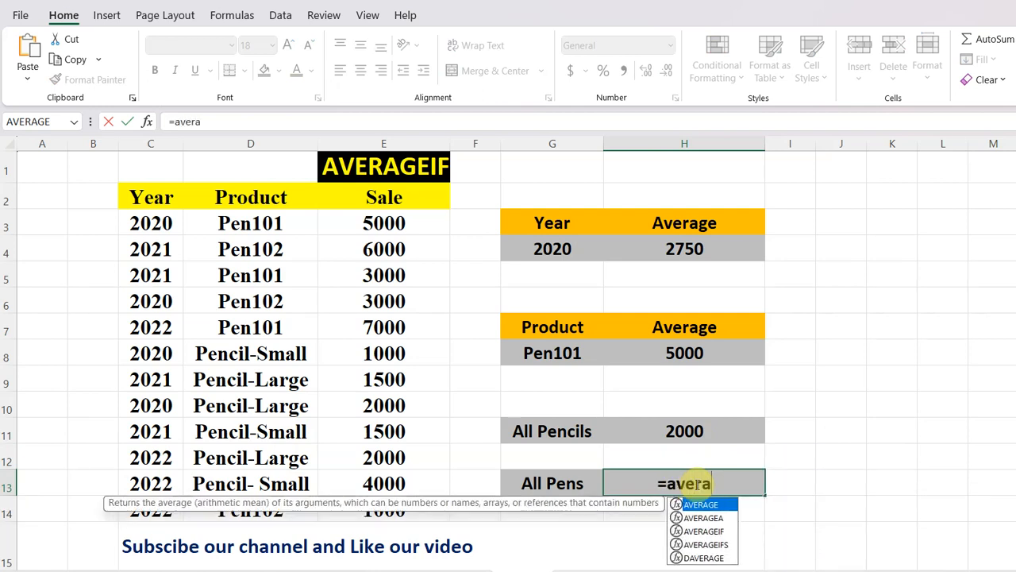
type("ge")
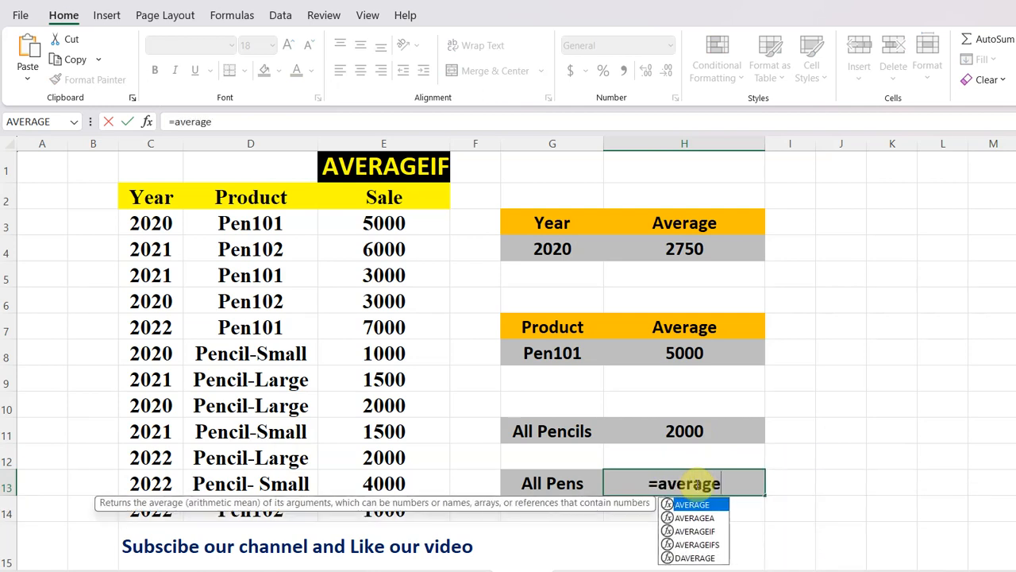
type("if")
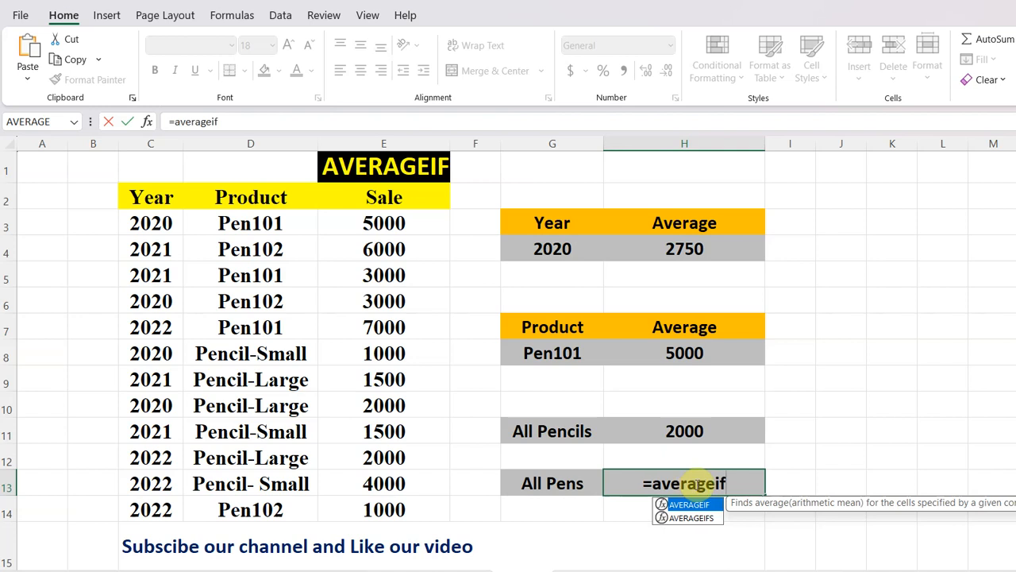
type("(")
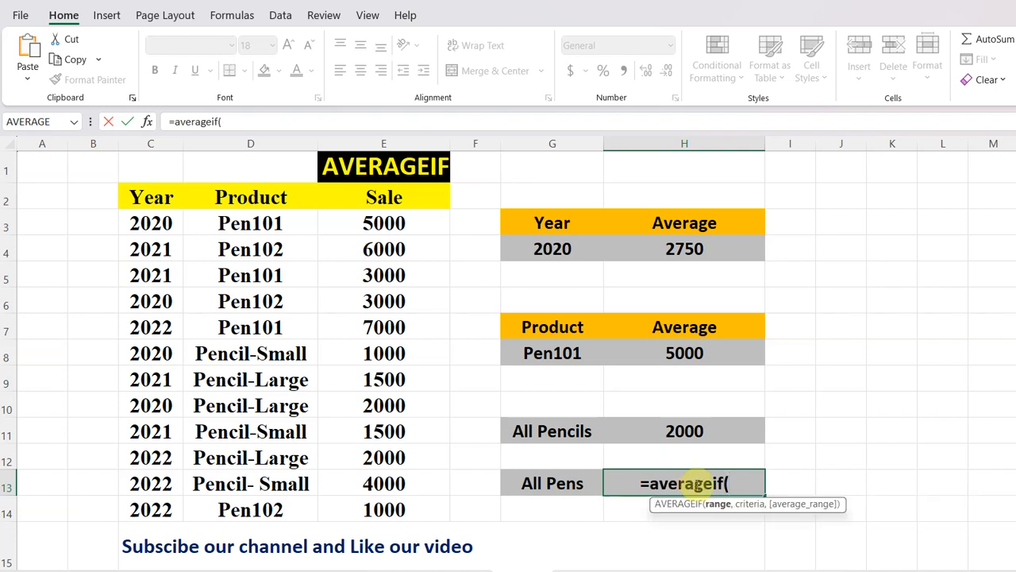
left_click_drag(299, 223, 312, 516)
type(",")
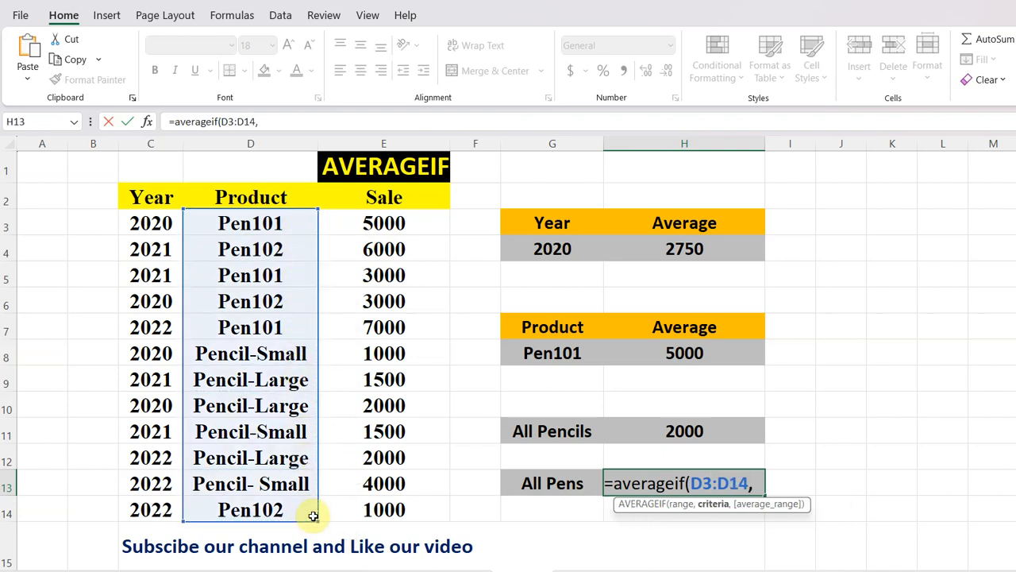
type("\"*pen")
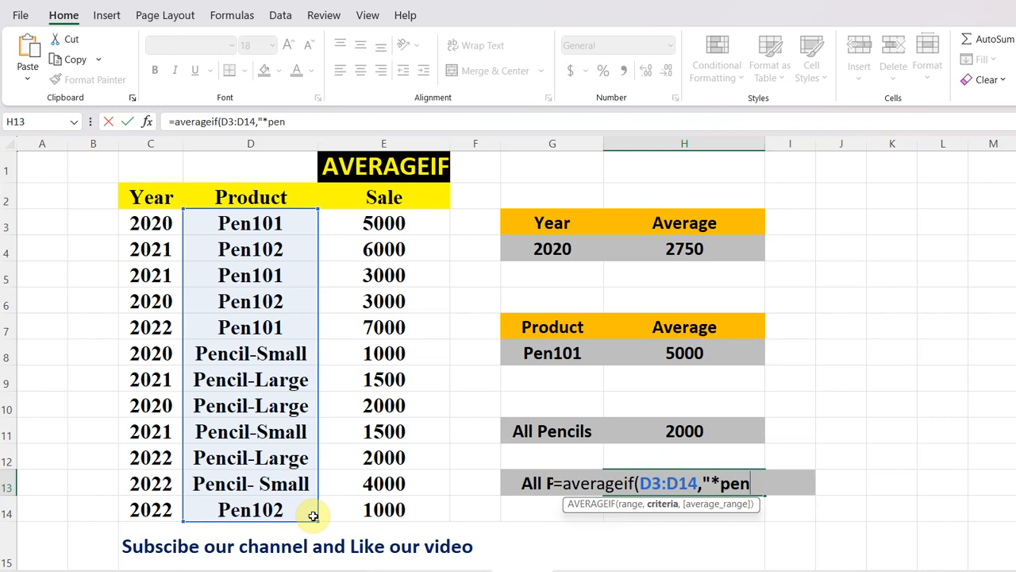
type("1*\",")
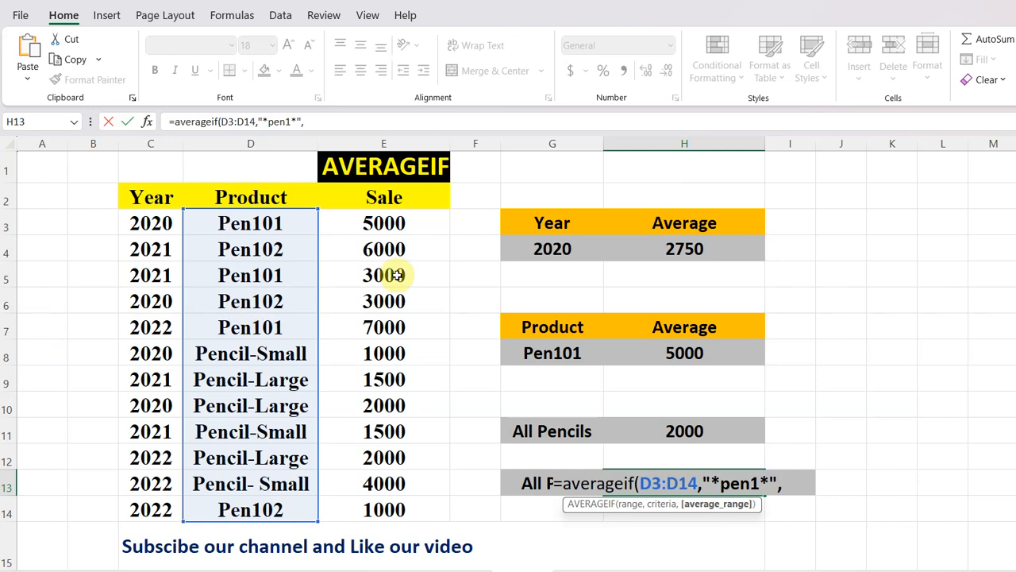
left_click_drag(391, 227, 427, 511)
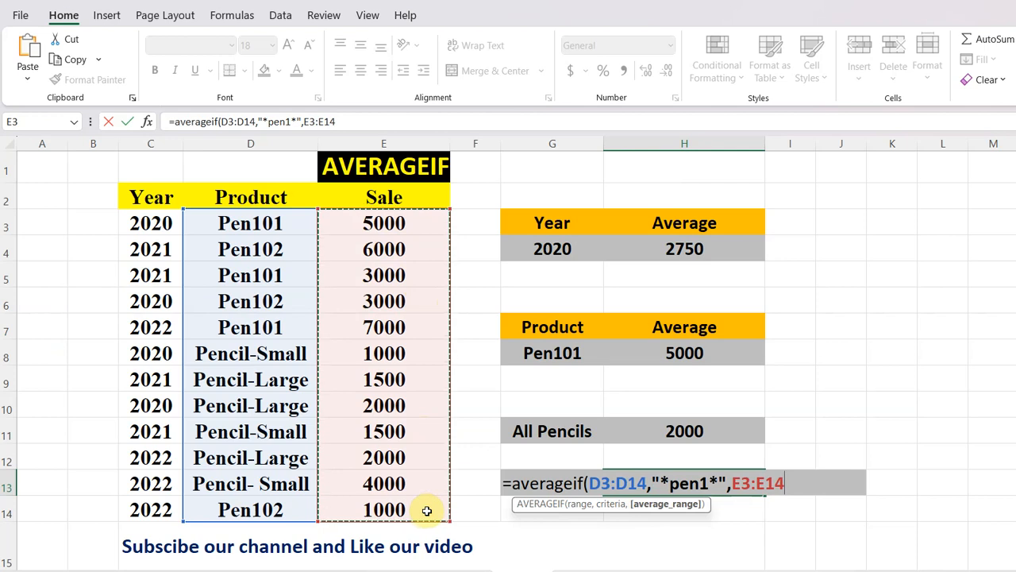
type(")")
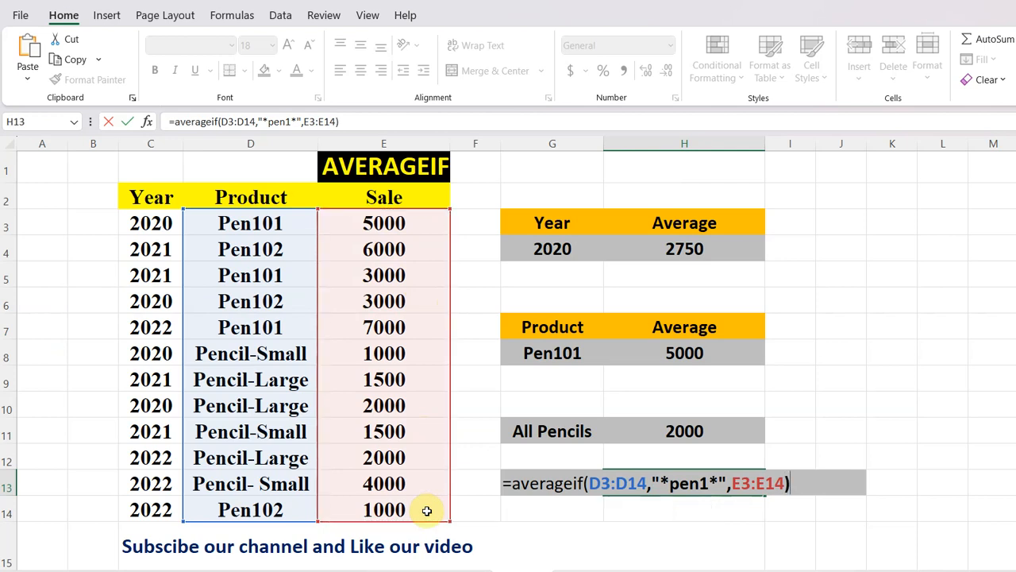
key("Return")
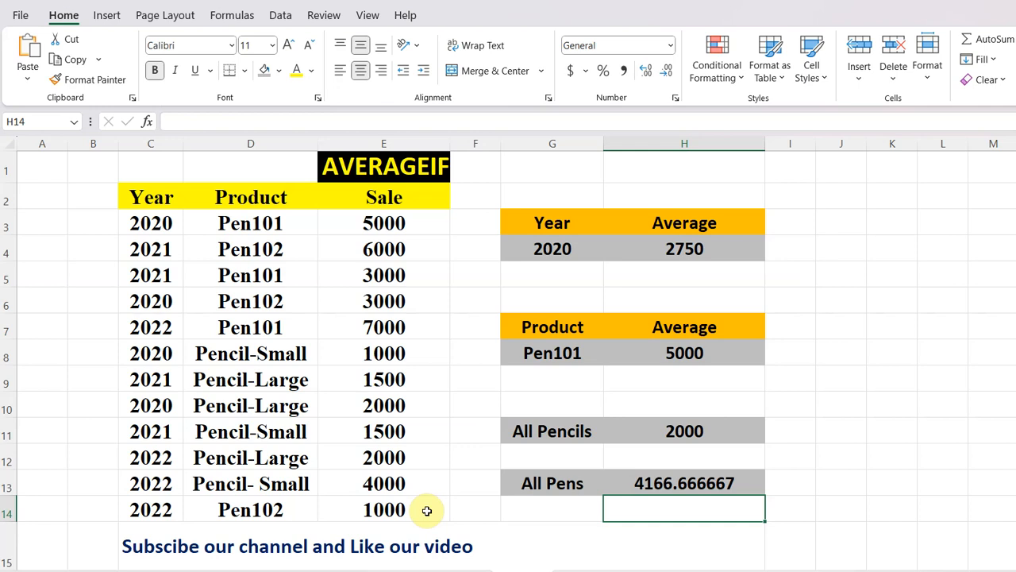
Open the All Pens average formula in H13 for editing to inspect its arguments.
left_click(747, 478)
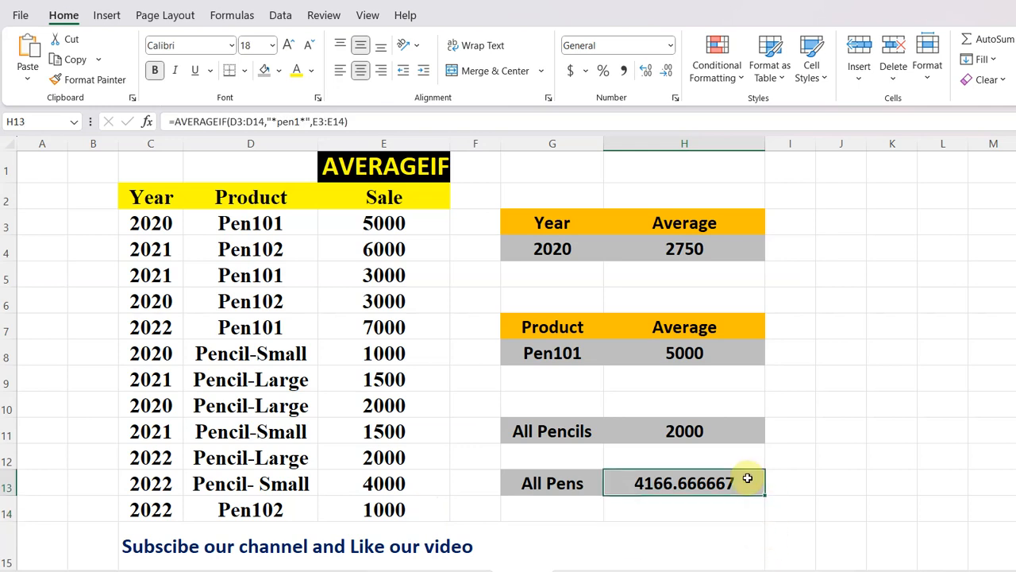
double_click(747, 478)
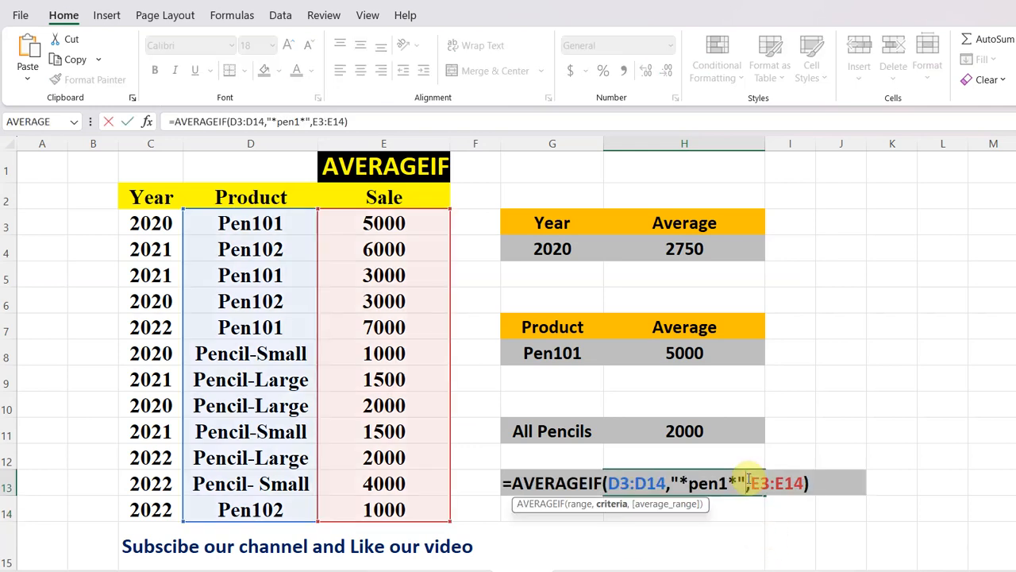